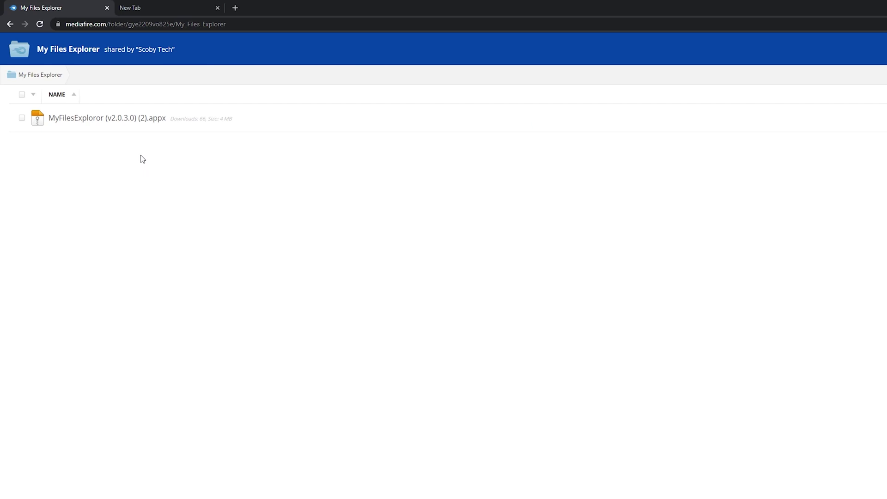
- Download the MyFilesExploror (v2.0.3.0) (2).appx package from the shared My Files Explorer folder
right_click(131, 121)
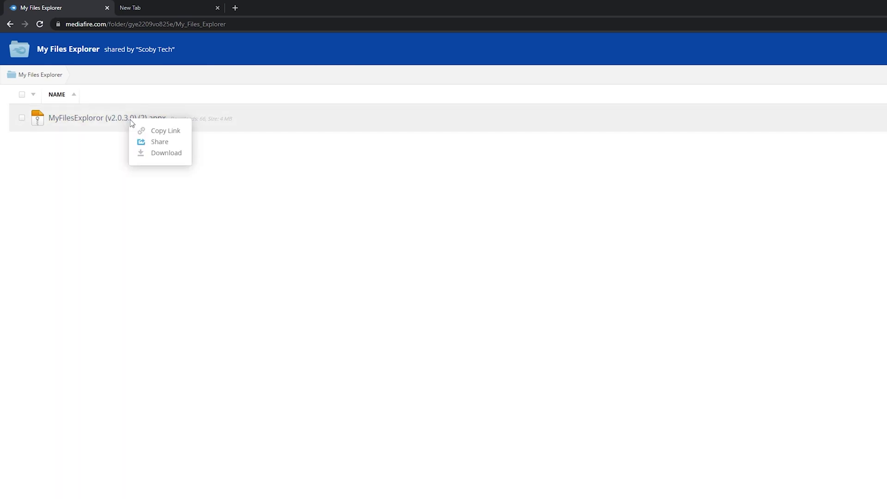
left_click(162, 153)
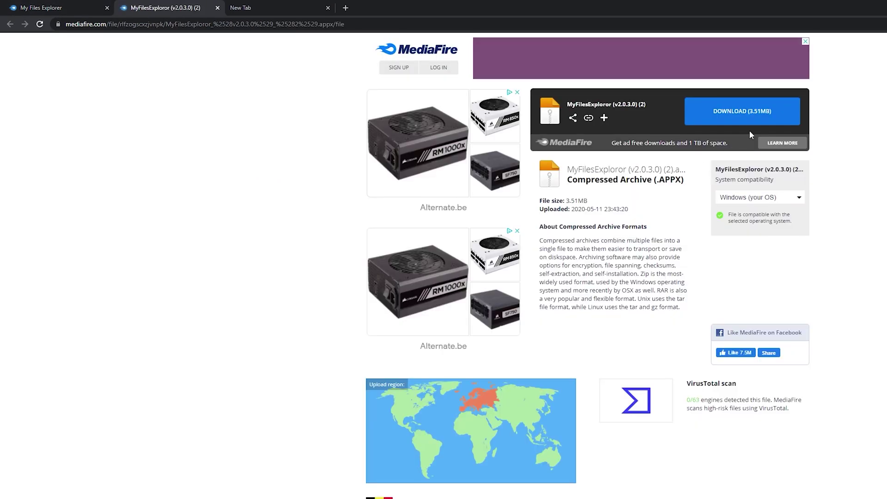
left_click(723, 115)
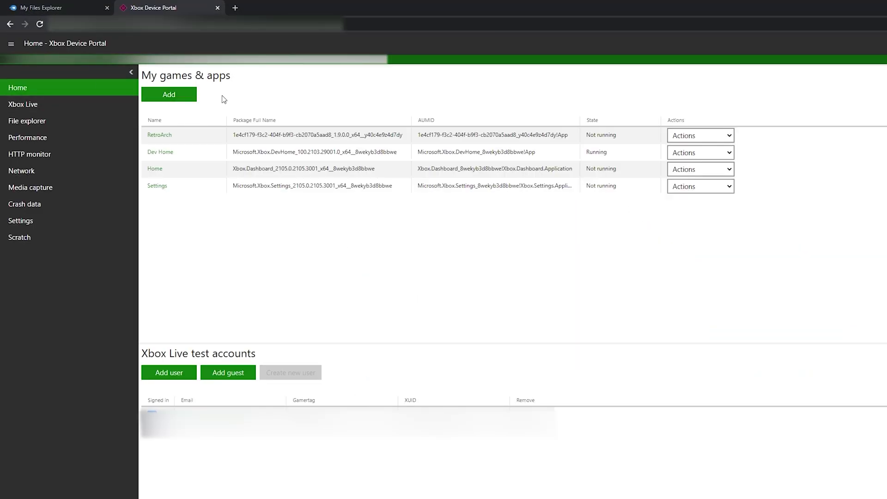
- Switch to Xbox Device Portal and install MyFilesExploror (v2.0.3.0).appx from Downloads on the console without adding any dependencies
left_click(170, 94)
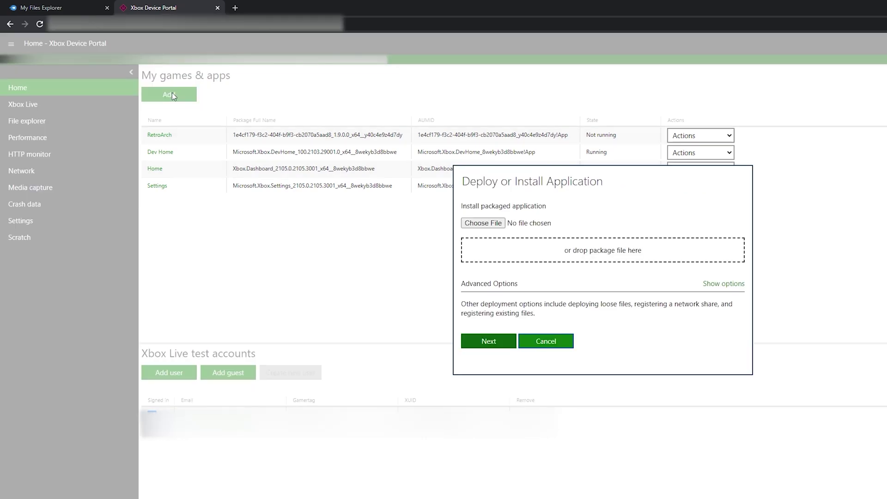
left_click(575, 250)
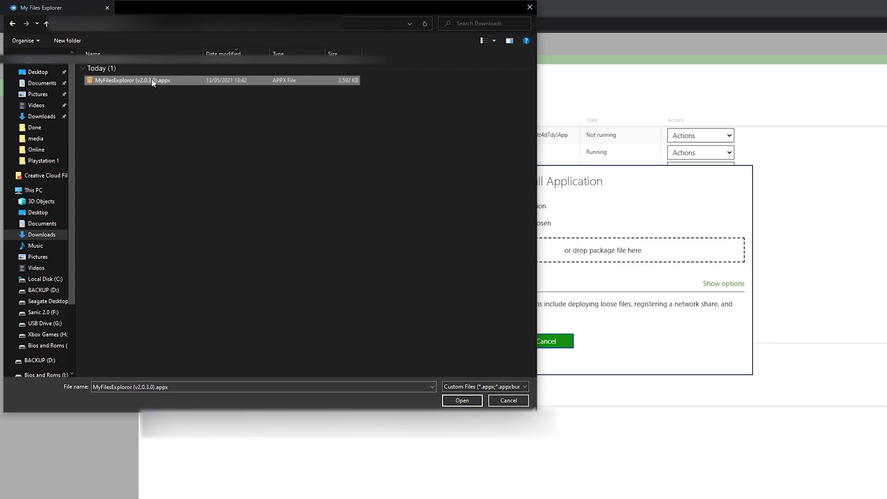
left_click(462, 401)
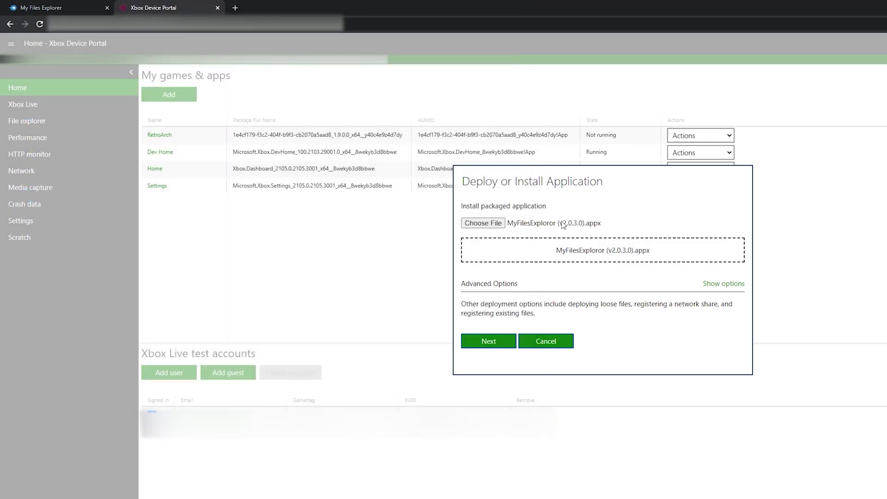
left_click(491, 341)
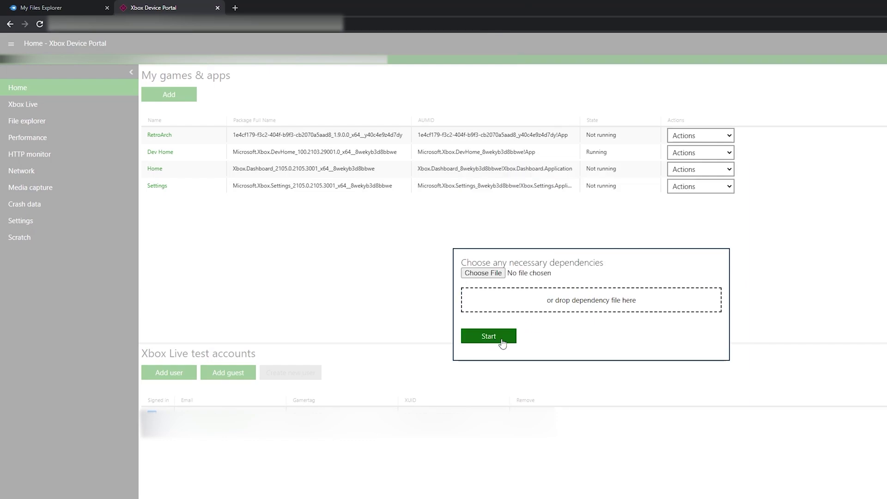
left_click(494, 341)
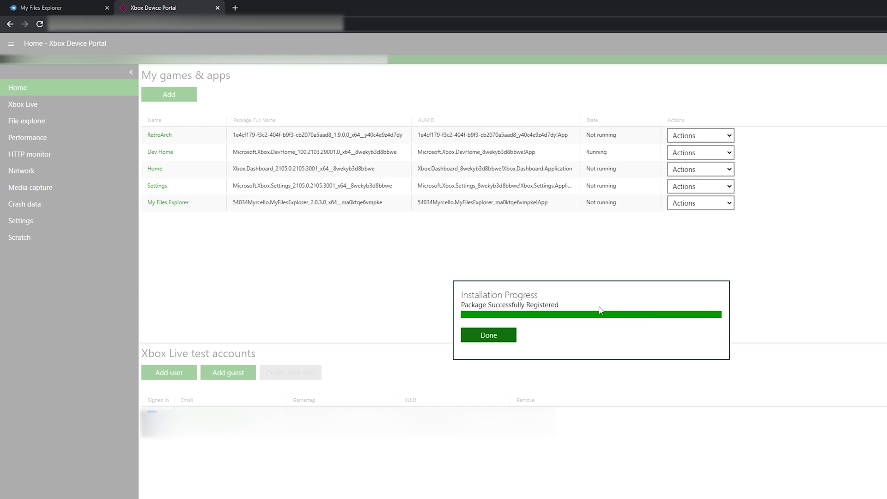
left_click(502, 336)
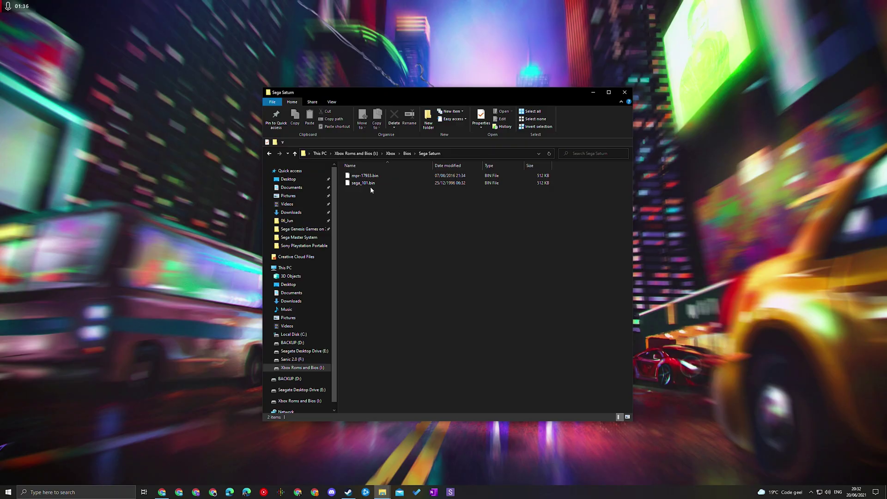
- Delete the Castlevania - Symphony of the Night folder from the Sega - Saturn ROMs folder, keeping the RAR archive
left_click(358, 176)
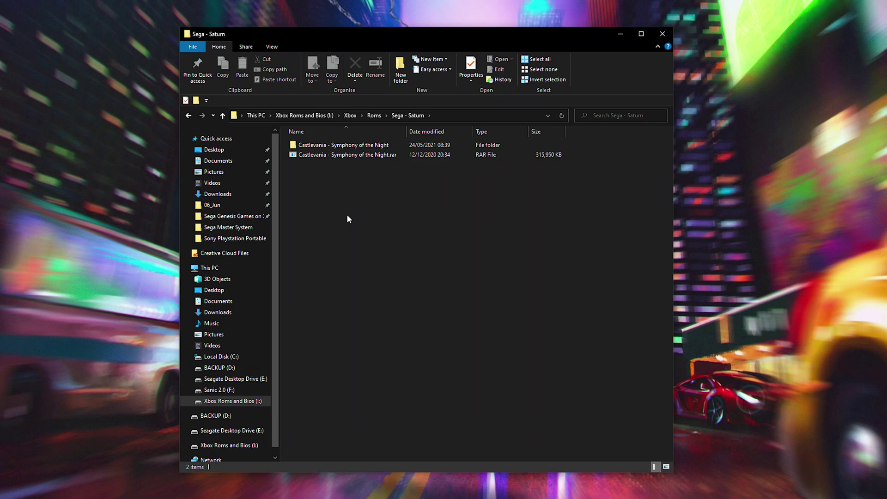
left_click(347, 146)
key("Delete")
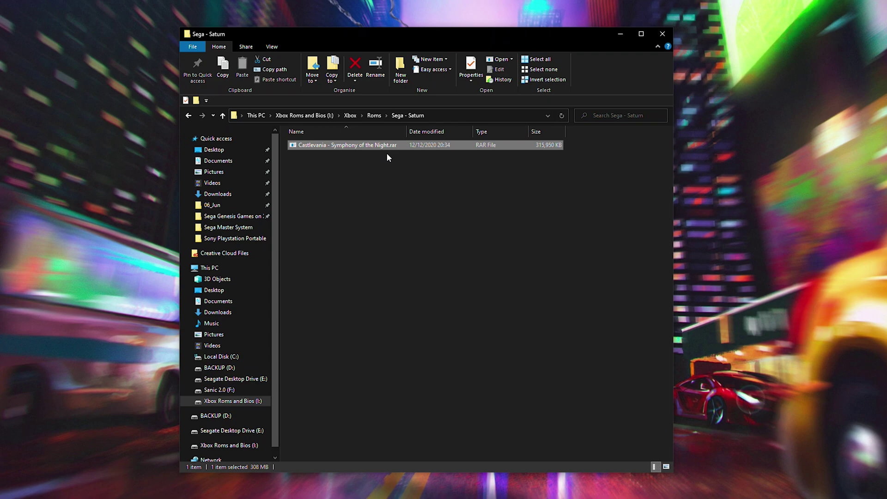
- Extract Castlevania - Symphony of the Night.rar with 7-Zip directly into the current Sega - Saturn folder
right_click(324, 147)
mouse_move(295, 170)
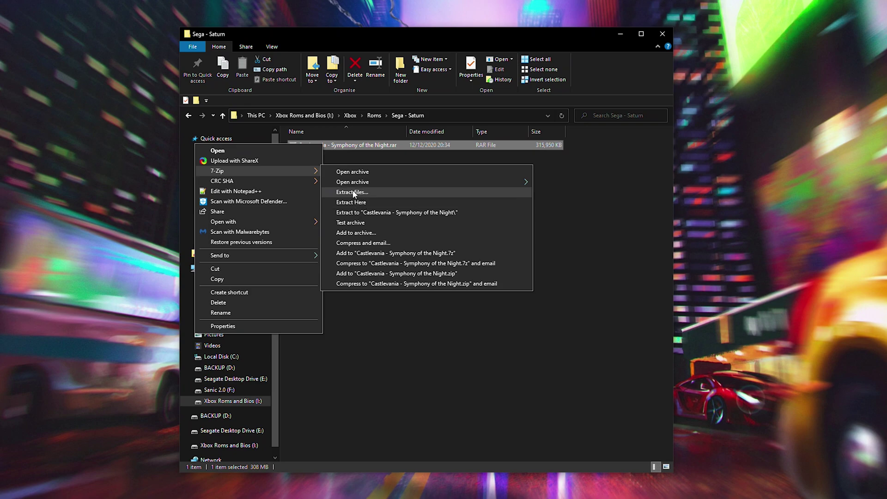
left_click(367, 204)
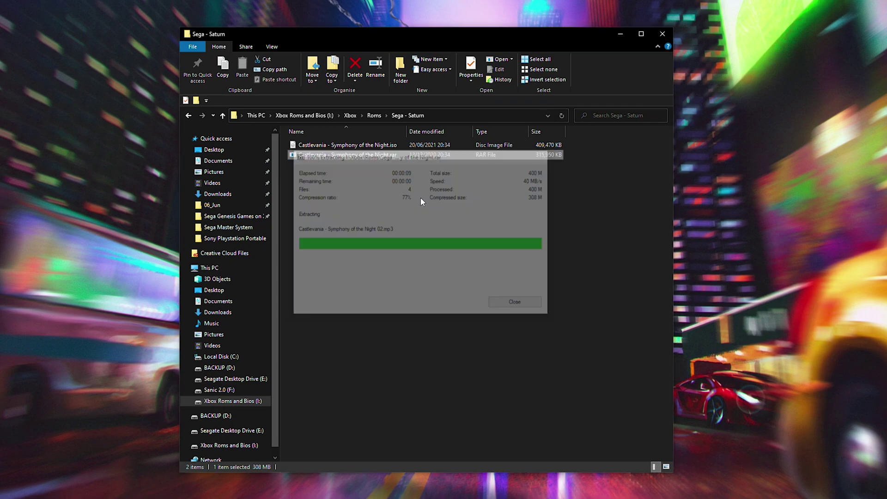
- Fit the Name column to the full file names and examine the extracted Castlevania game files
left_click(391, 164)
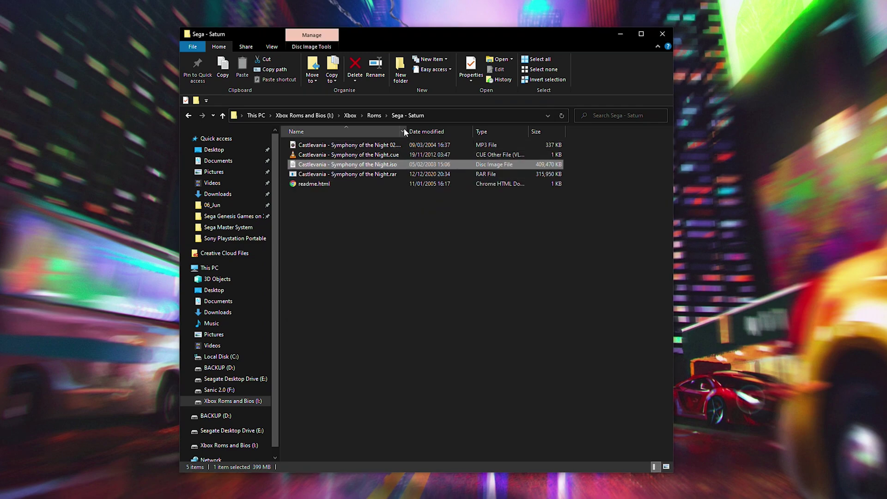
double_click(409, 131)
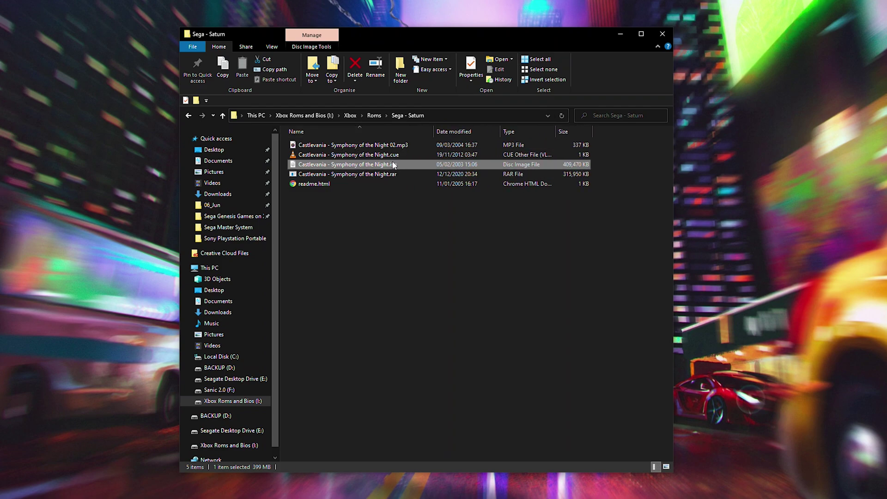
left_click(409, 143)
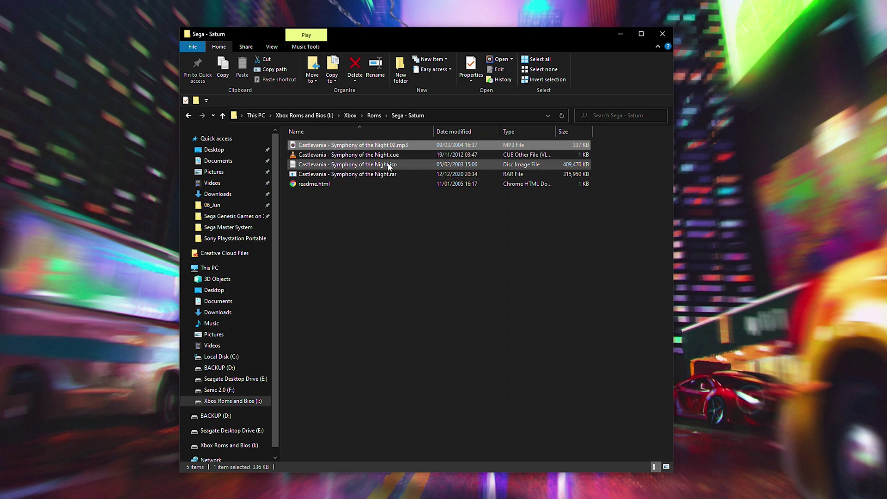
left_click(389, 165)
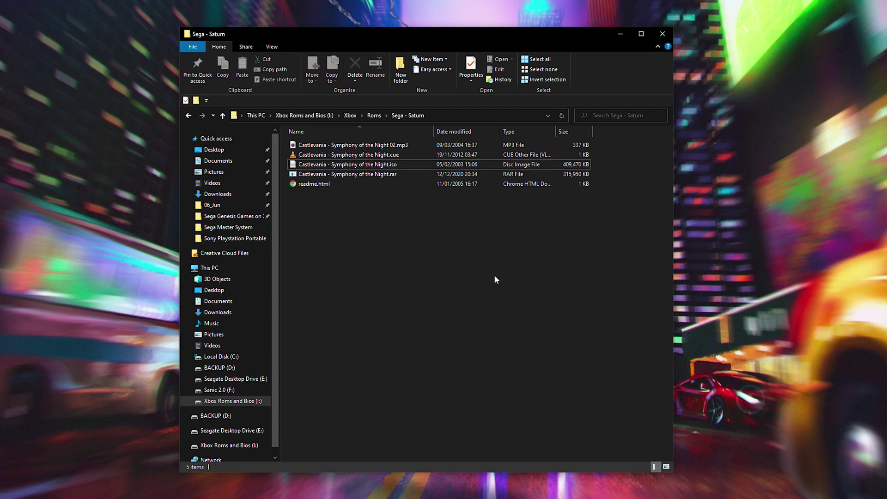
left_click(517, 164)
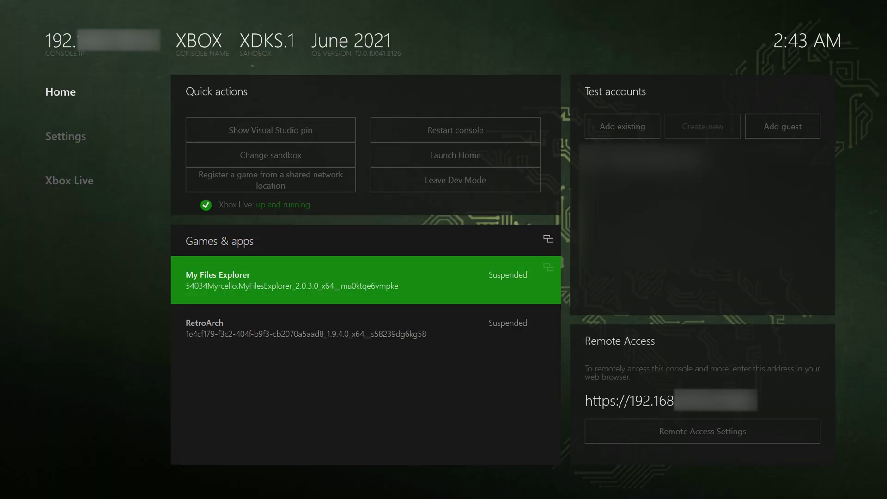
- Launch My Files Explorer on the Xbox and open Xbox\Bios\Sega Saturn on the Xbox Roms and Bios (E:) drive
key("Return")
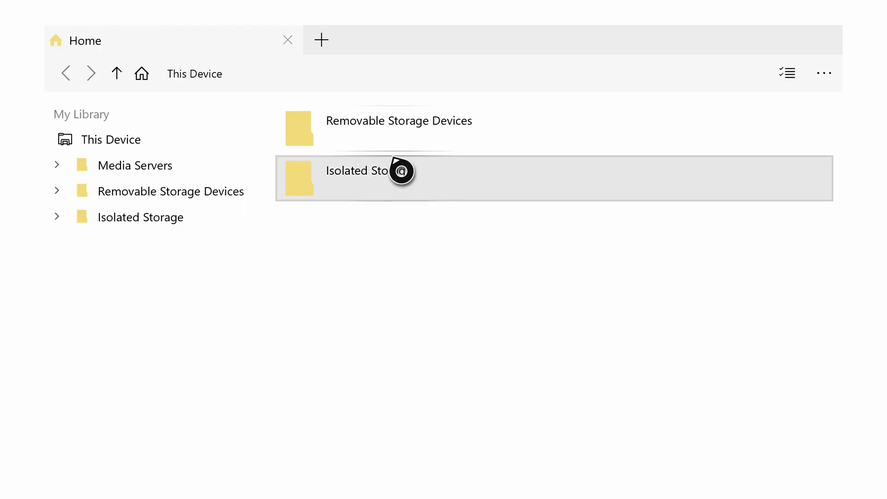
double_click(353, 127)
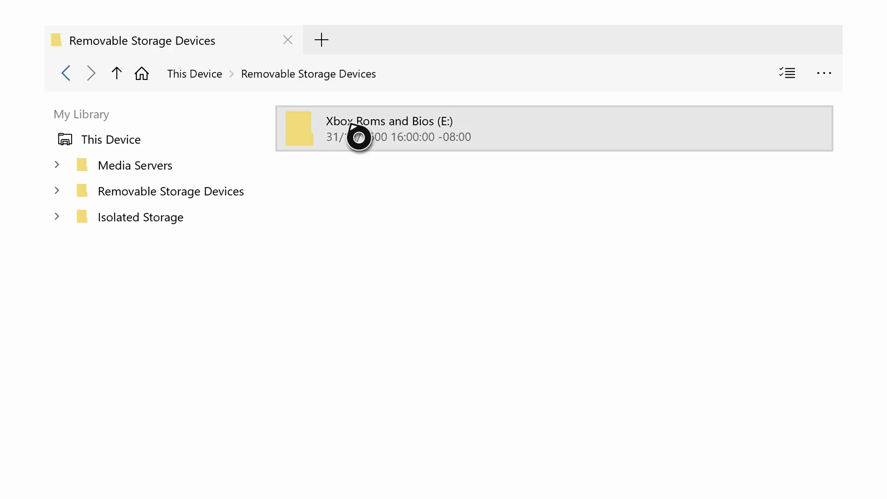
double_click(388, 127)
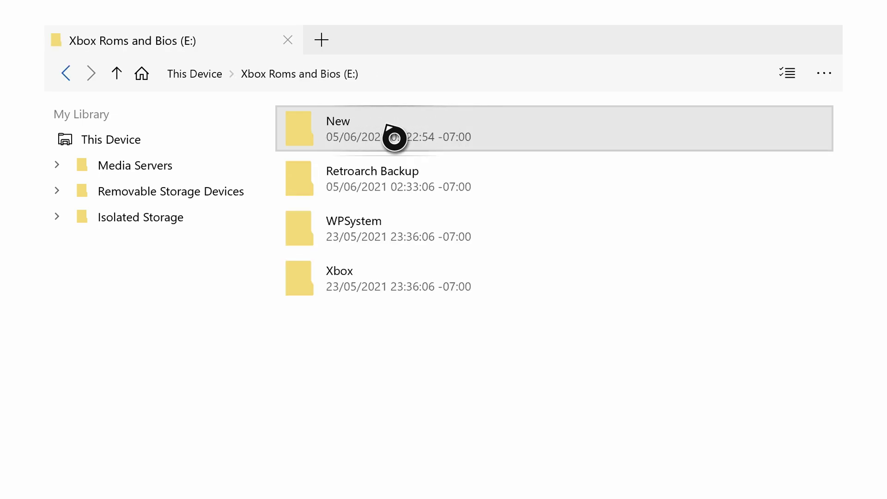
double_click(395, 283)
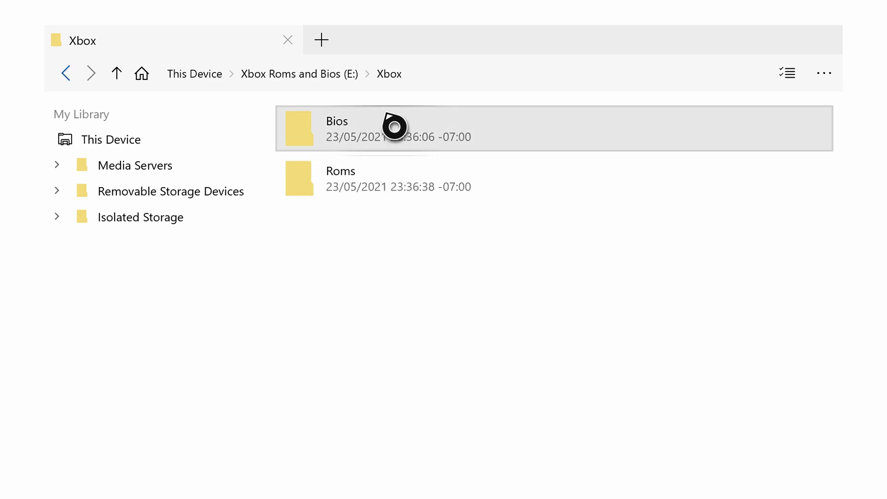
double_click(394, 133)
scroll(396, 229, "down", 5)
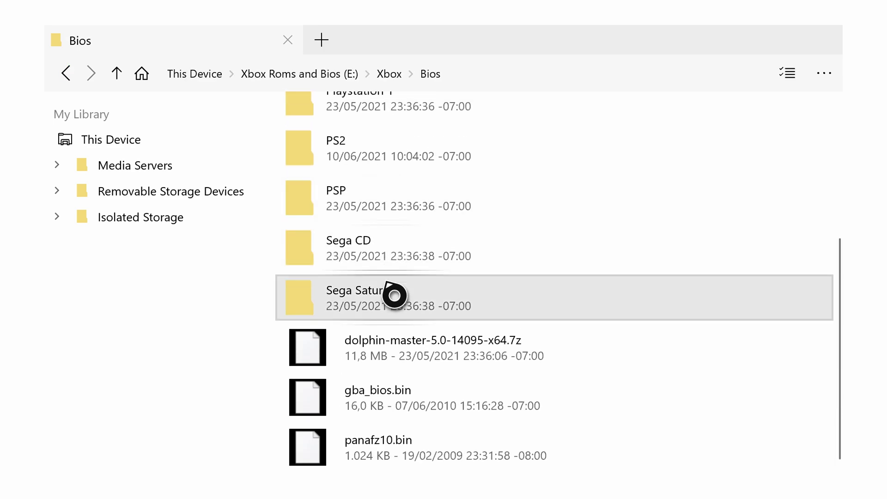
double_click(394, 296)
- Copy the mpr-17933.bin BIOS file from the Sega Saturn folder
left_click(363, 128)
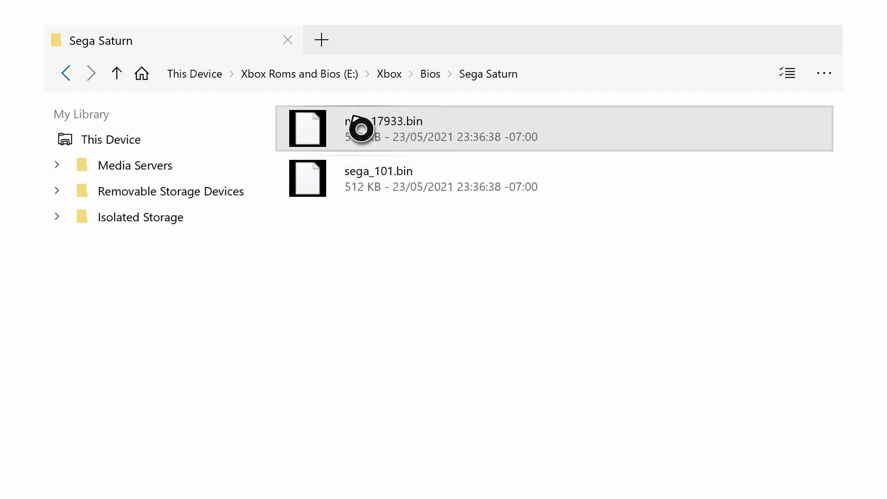
right_click(404, 137)
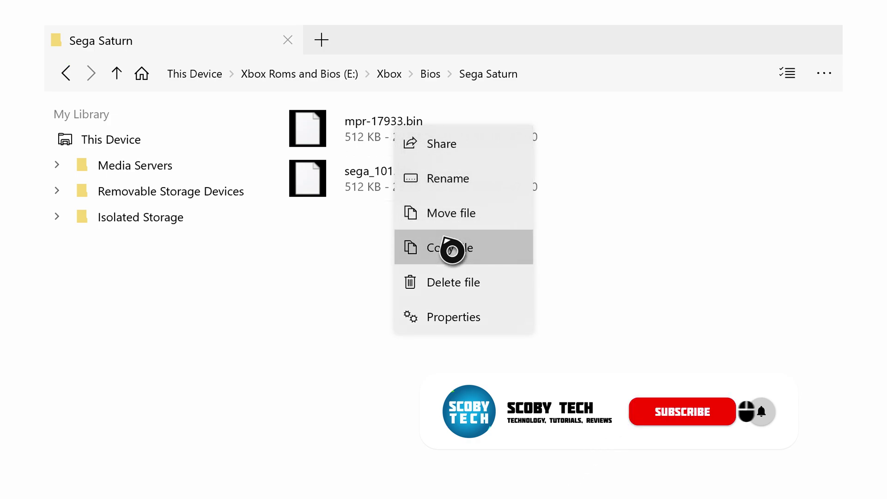
left_click(452, 249)
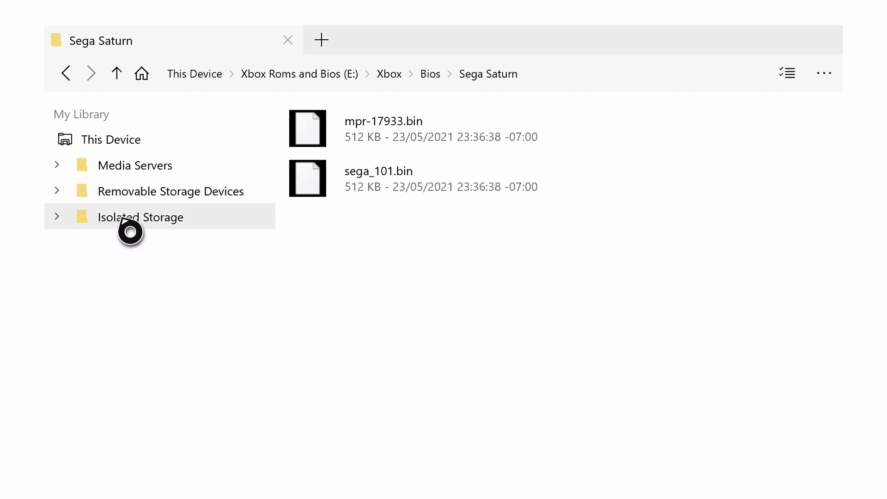
- Go through Isolated Storage to Packages and open LocalState\system inside the RetroArch package folder beginning with 1e4cf179
left_click(130, 232)
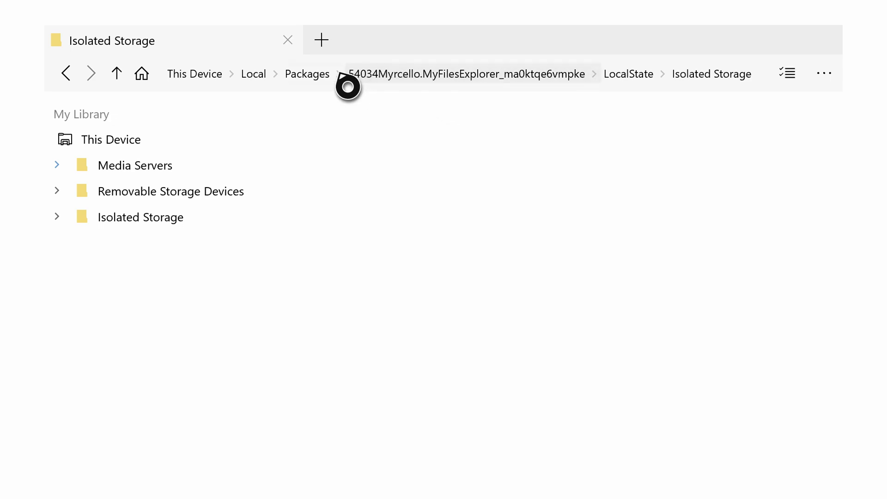
left_click(308, 75)
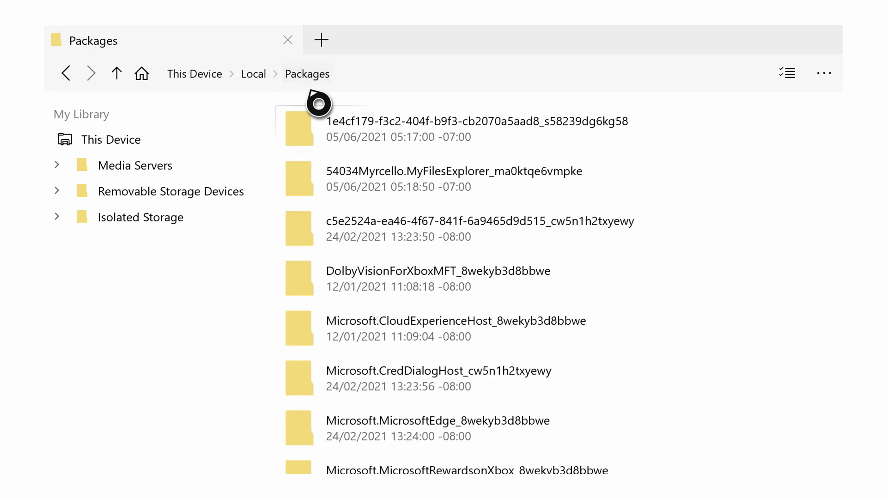
left_click(319, 107)
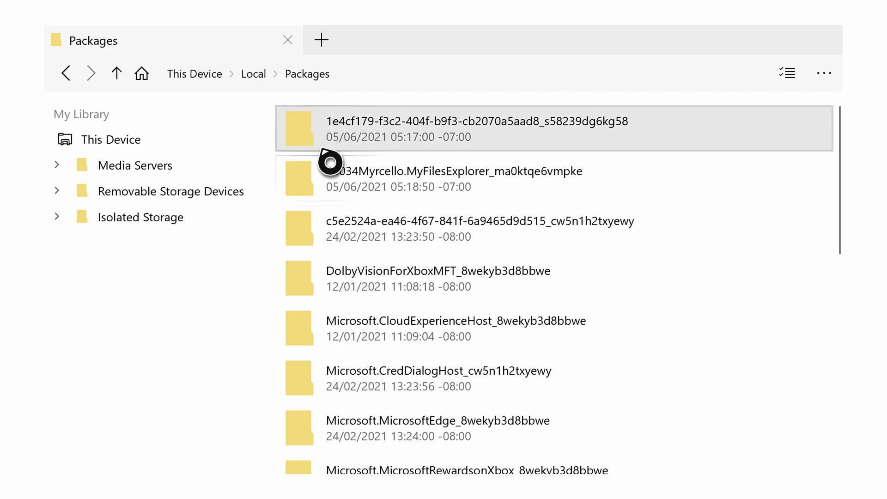
double_click(367, 138)
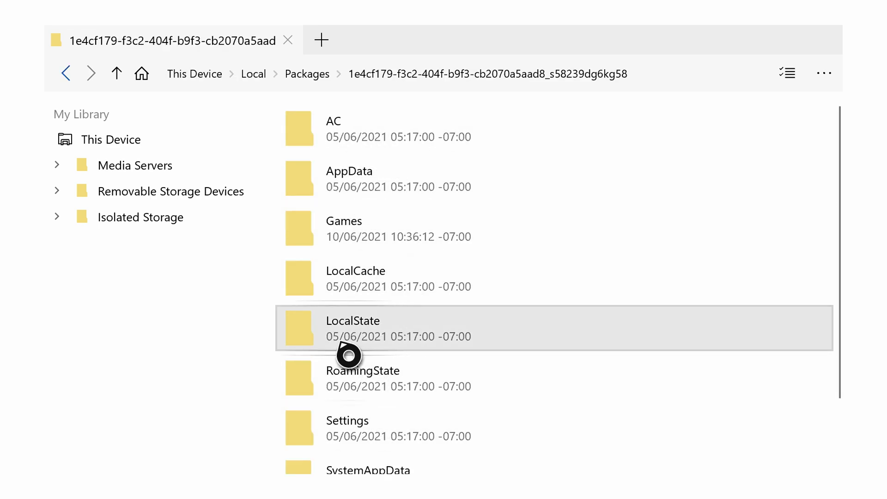
double_click(419, 342)
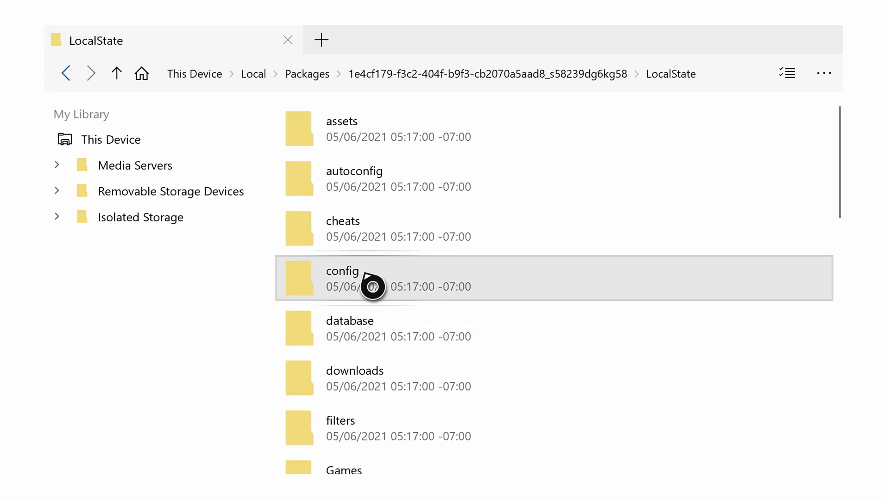
scroll(372, 287, "down", 10)
scroll(372, 287, "down", 4)
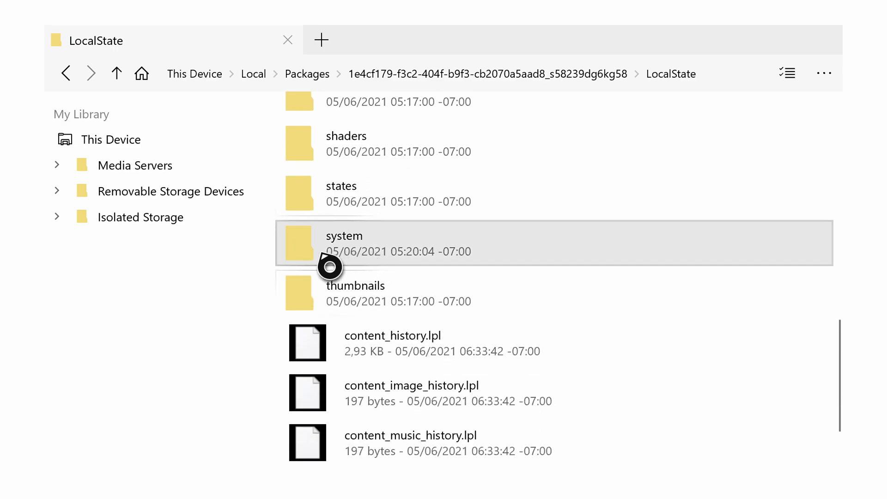
left_click(424, 250)
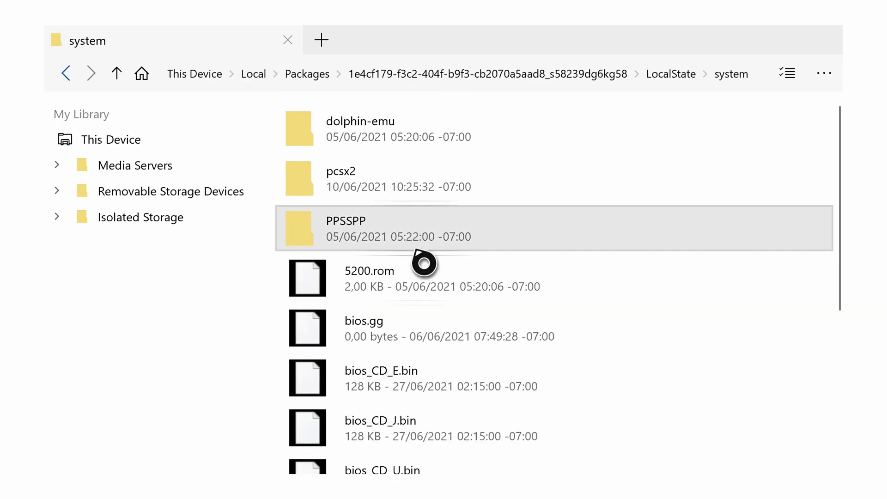
- Paste the mpr-17933.bin BIOS file into the system folder and check that it is listed there
scroll(424, 259, "down", 4)
scroll(424, 280, "down", 3)
scroll(424, 280, "up", 6)
scroll(424, 280, "down", 1)
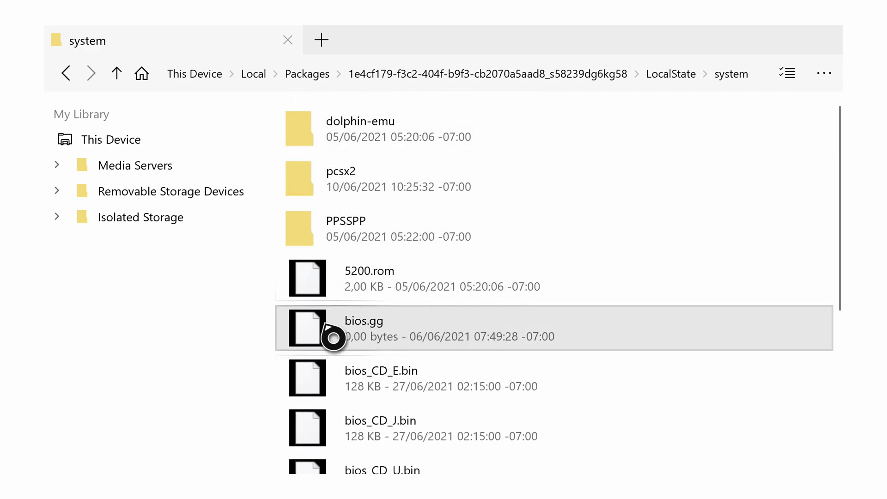
right_click(285, 318)
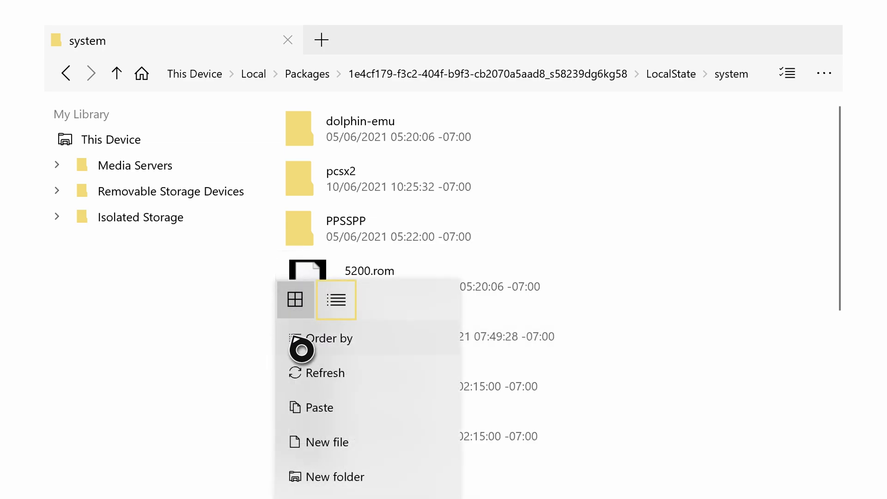
left_click(331, 432)
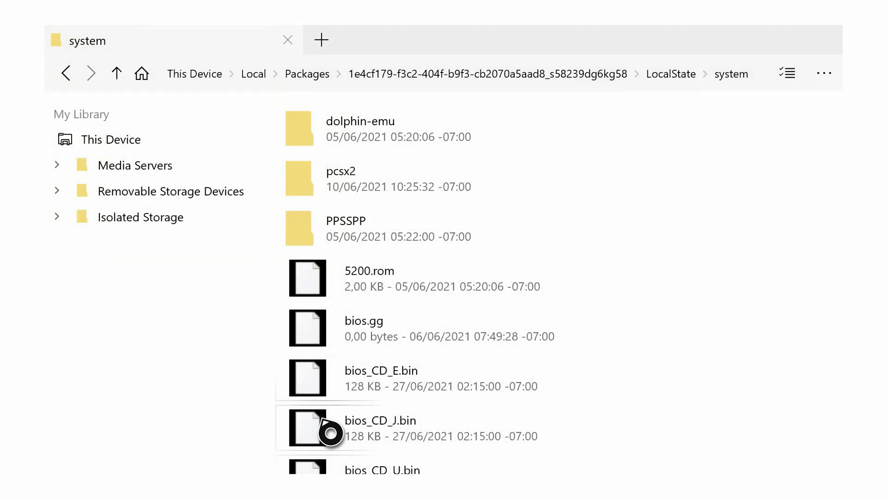
scroll(379, 416, "down", 8)
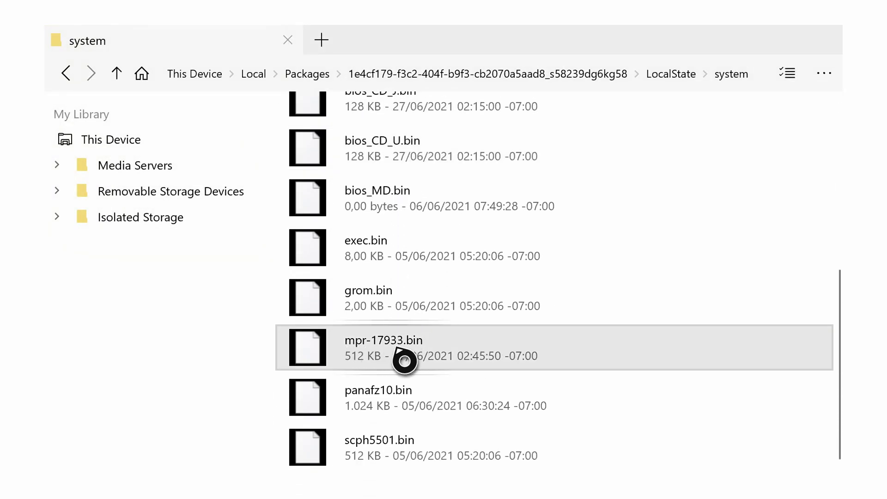
- Return to Packages and open LocalState\Games inside the RetroArch package folder beginning with 1e4cf179
left_click(824, 73)
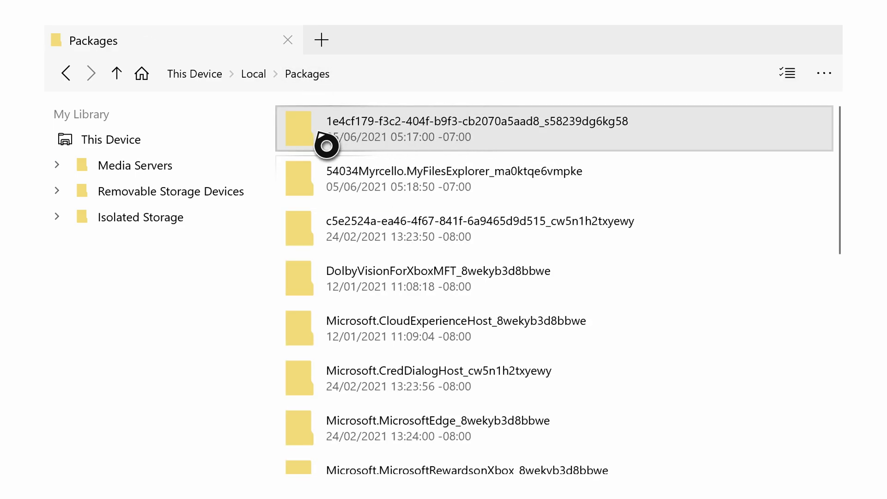
double_click(397, 143)
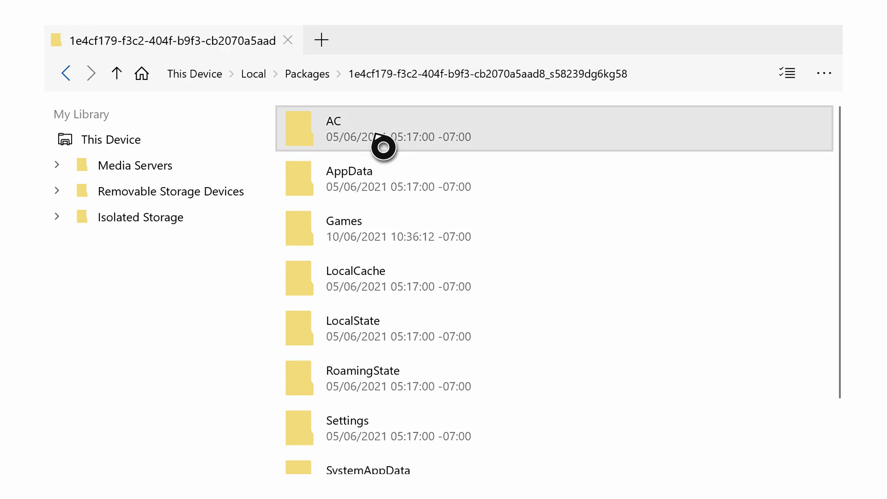
scroll(410, 277, "down", 2)
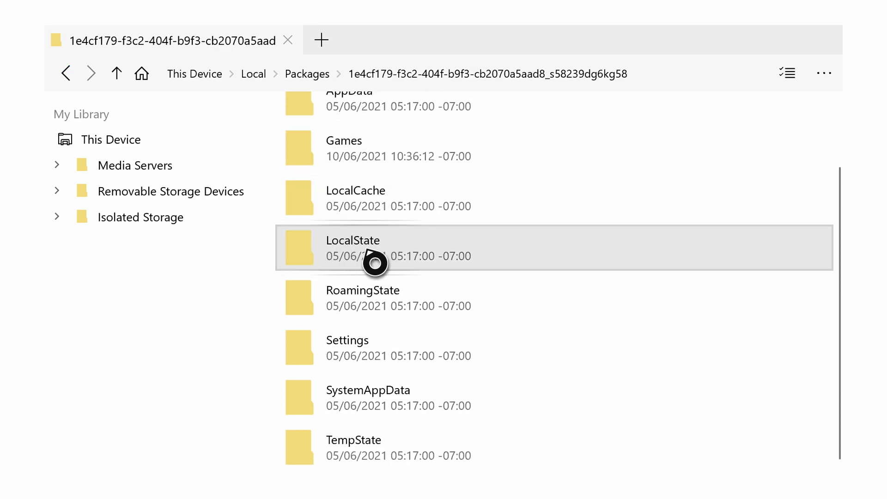
double_click(374, 263)
scroll(370, 397, "down", 2)
scroll(350, 391, "down", 1)
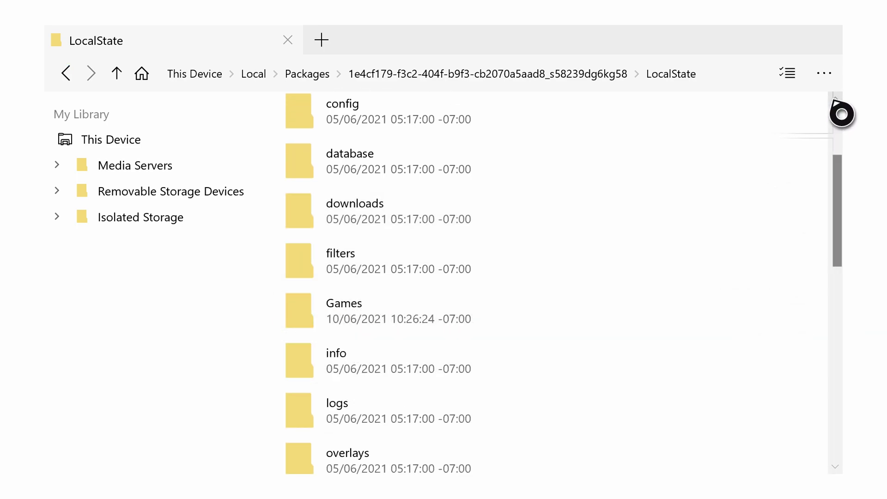
left_click(827, 74)
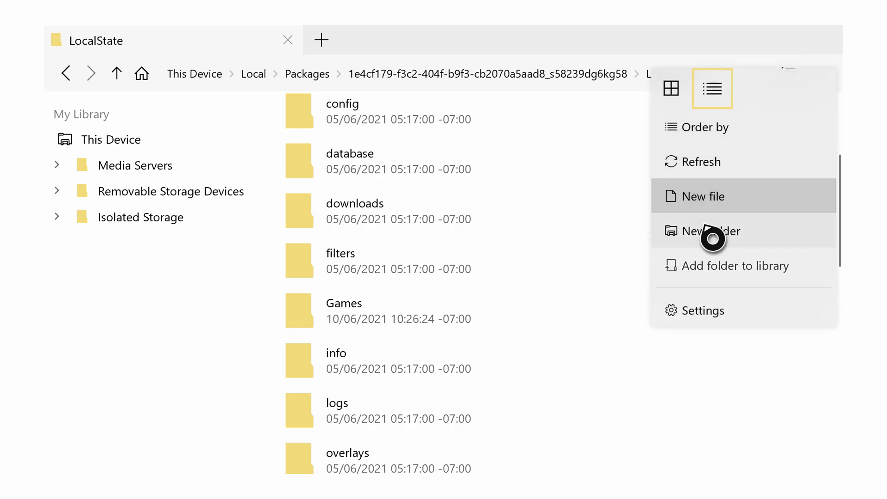
left_click(691, 245)
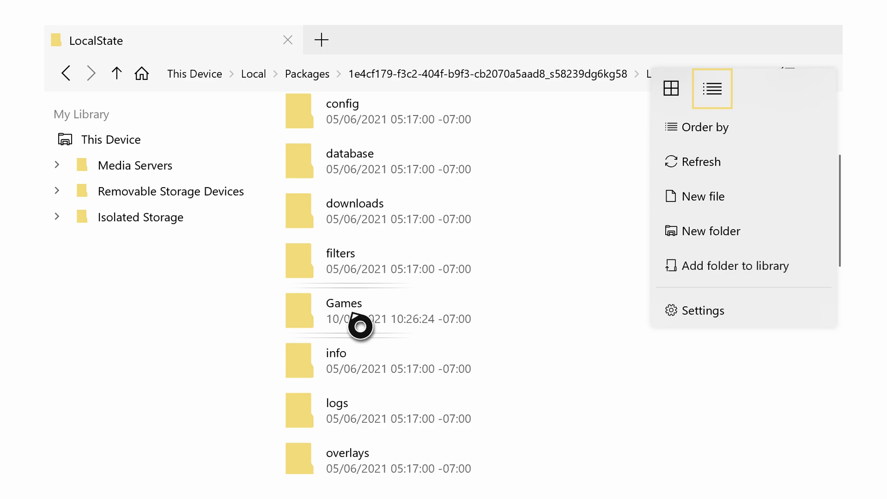
left_click(360, 327)
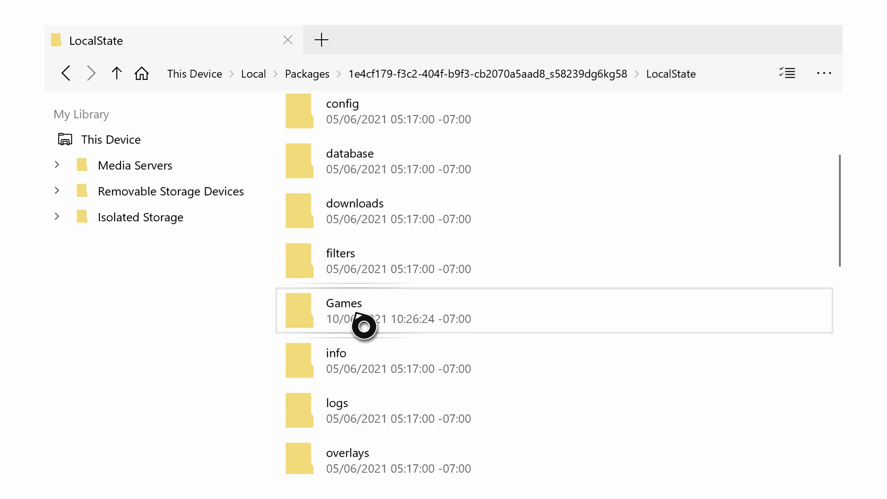
left_click(376, 326)
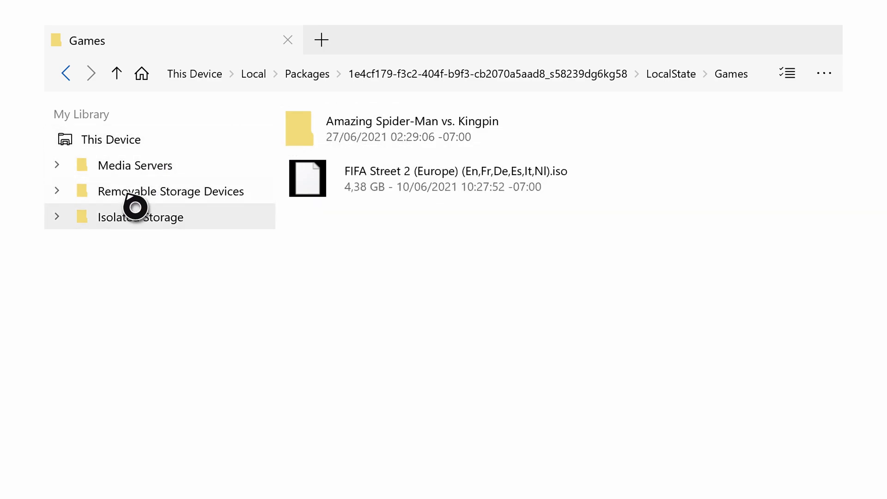
- Copy the Castlevania - Symphony of the Night folder from Xbox\Roms\Sega - Saturn on the E: drive into RetroArch's LocalState\Games folder
left_click(140, 194)
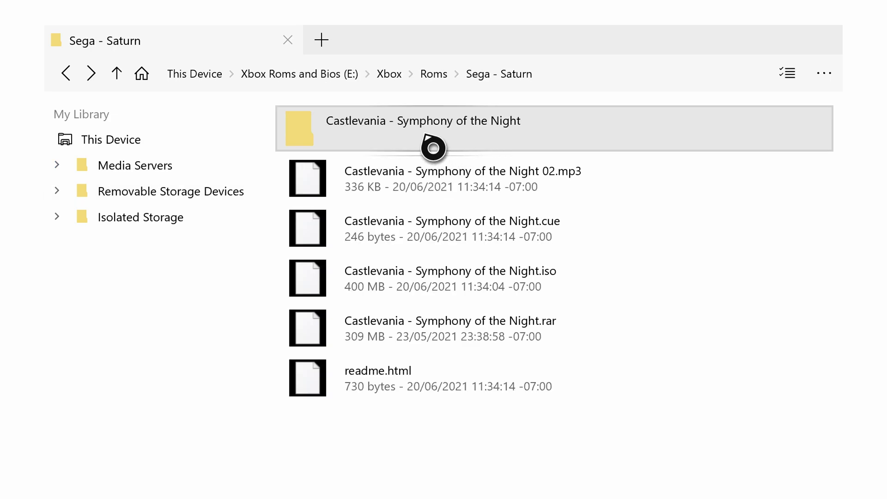
left_click(369, 140)
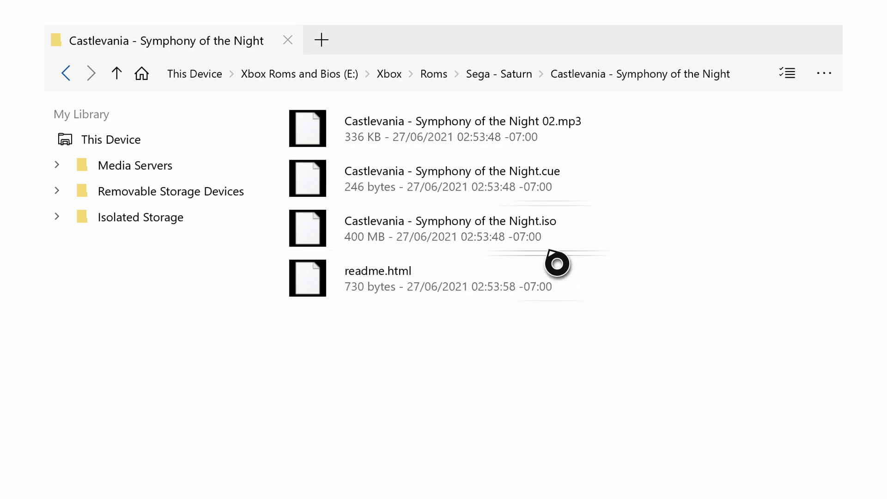
key("alt+Left")
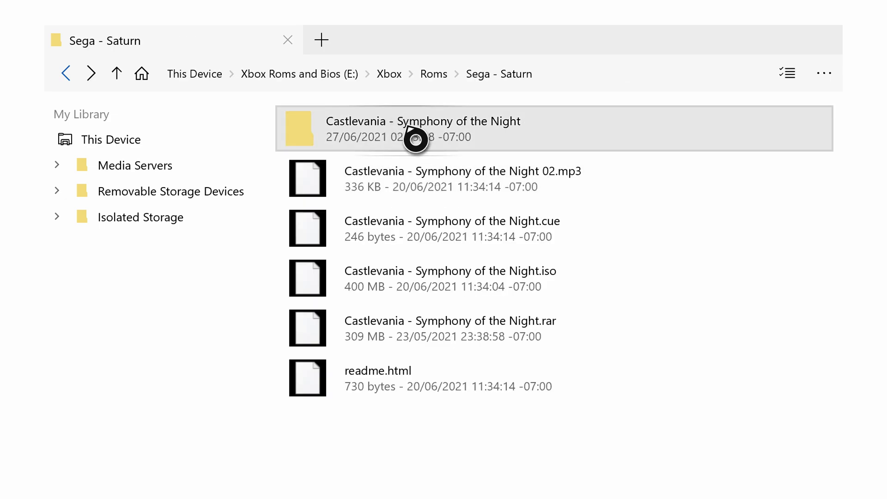
right_click(417, 139)
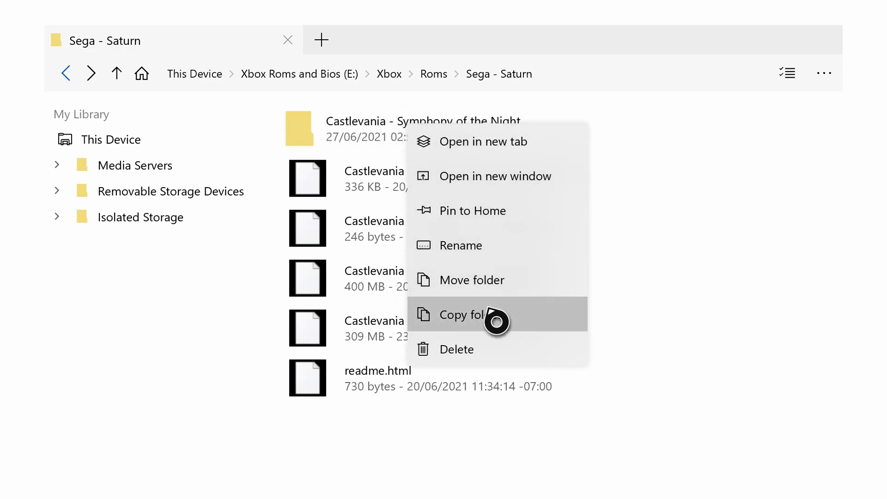
left_click(425, 318)
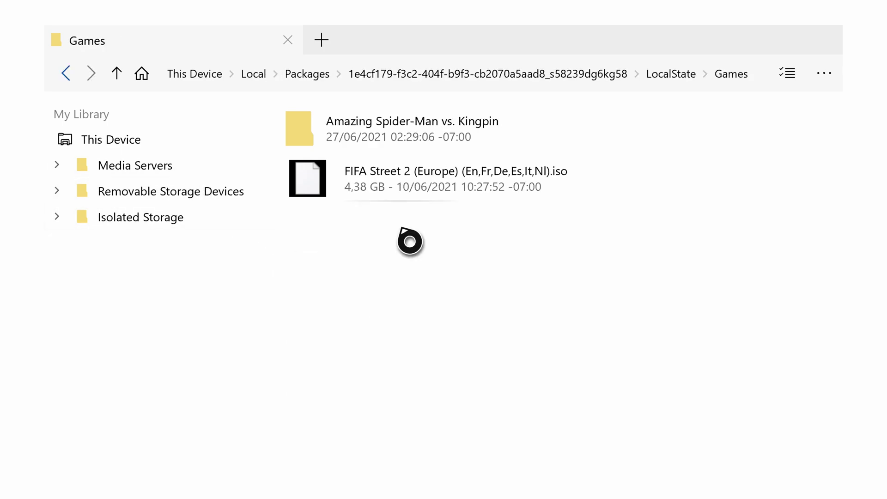
right_click(430, 287)
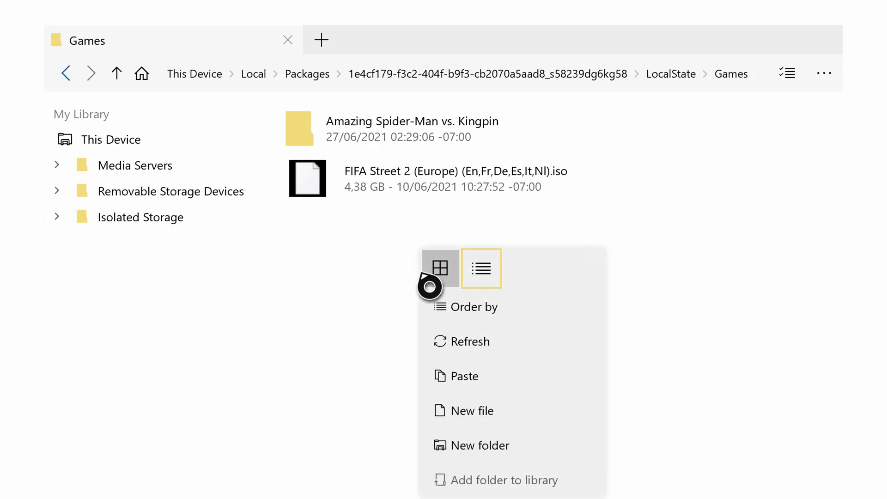
left_click(437, 374)
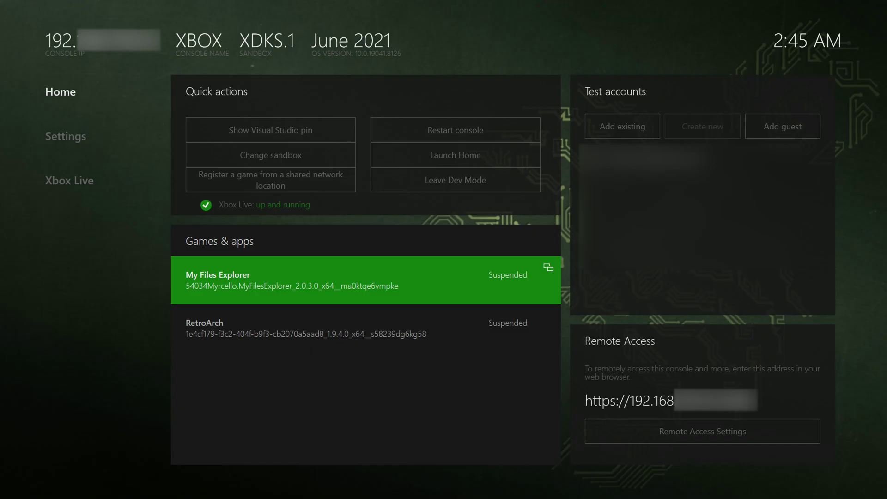
- Launch RetroArch from the Xbox Dev Home screen and load the Sega - Saturn (Yabause) core
left_click(365, 327)
key("Return")
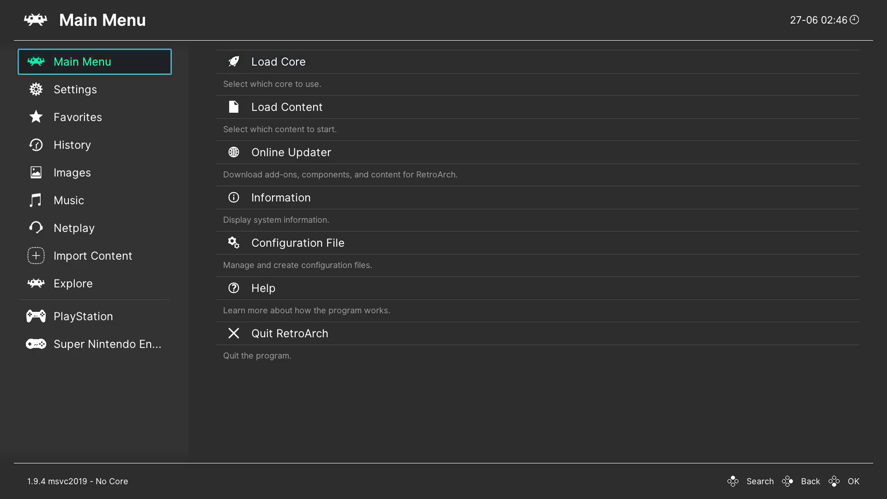
key("Right")
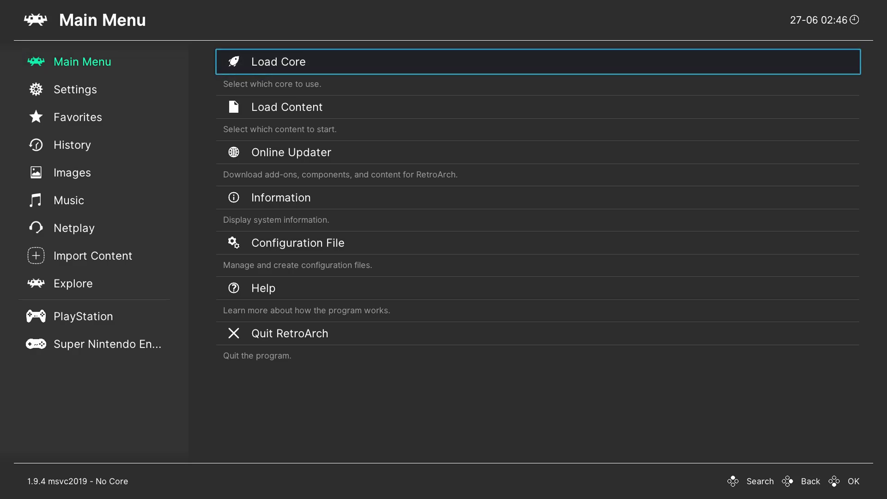
key("Return")
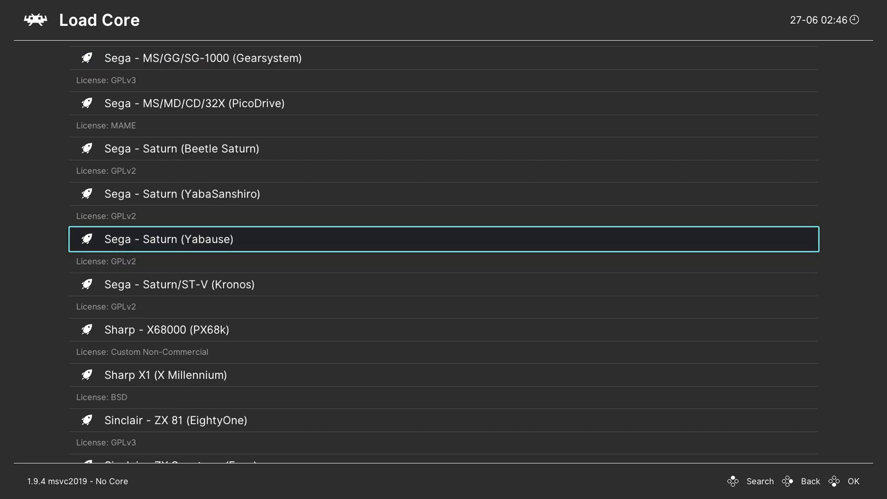
key("Return")
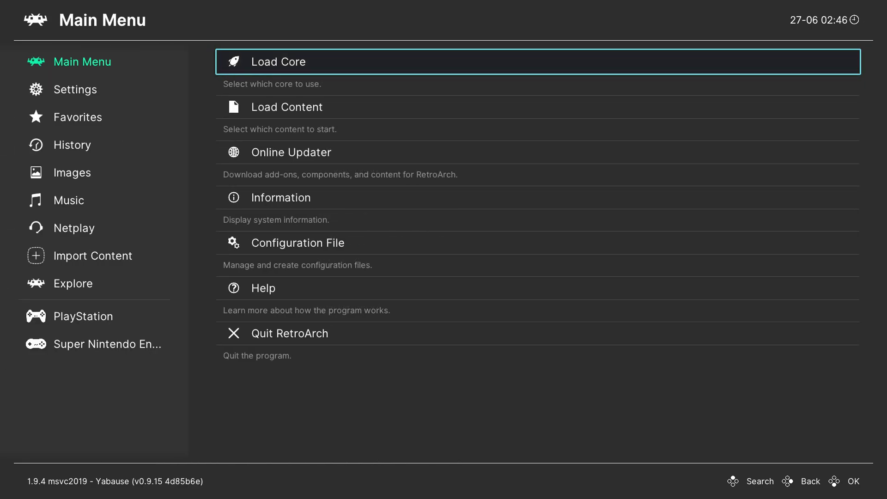
- Start loading content and browse to the Games folder inside the RetroArch package's LocalState directory
key("Down")
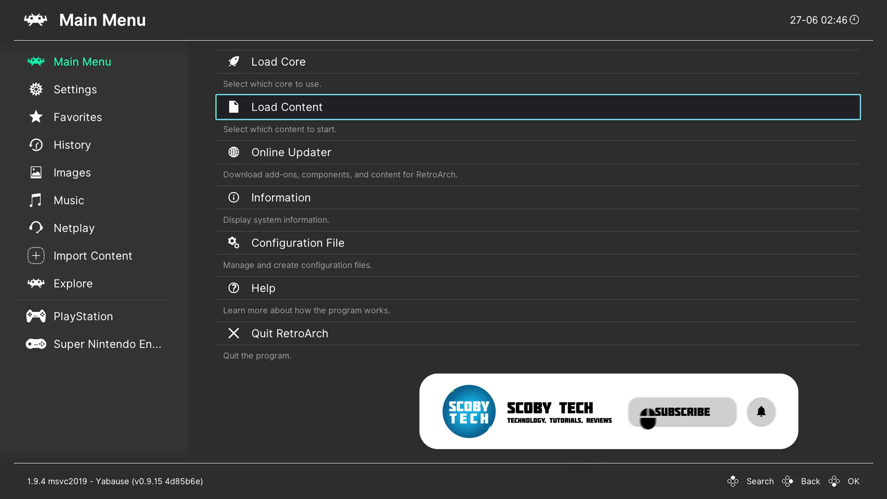
key("Return")
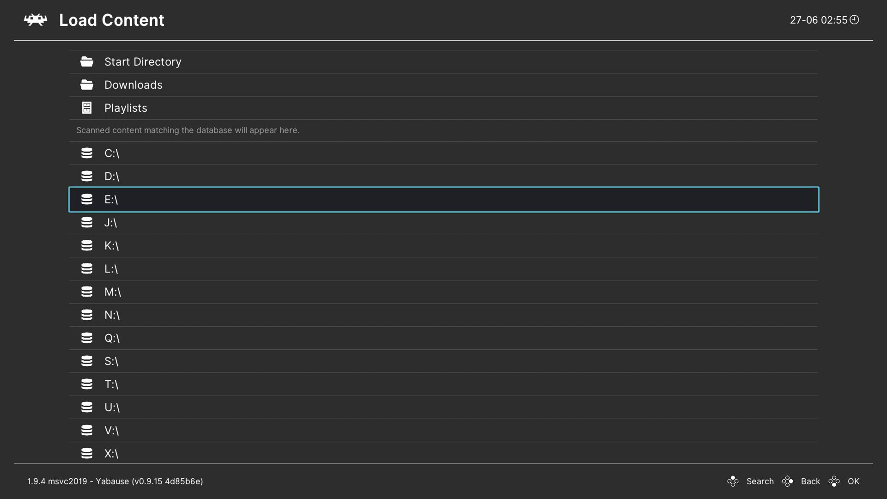
key("Up")
key("Up")
key("Up")
key("Up")
key("Up")
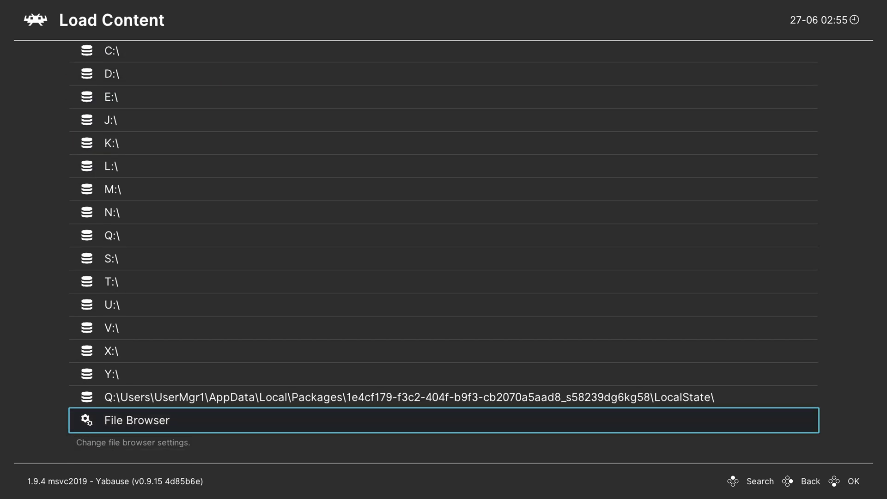
key("Up")
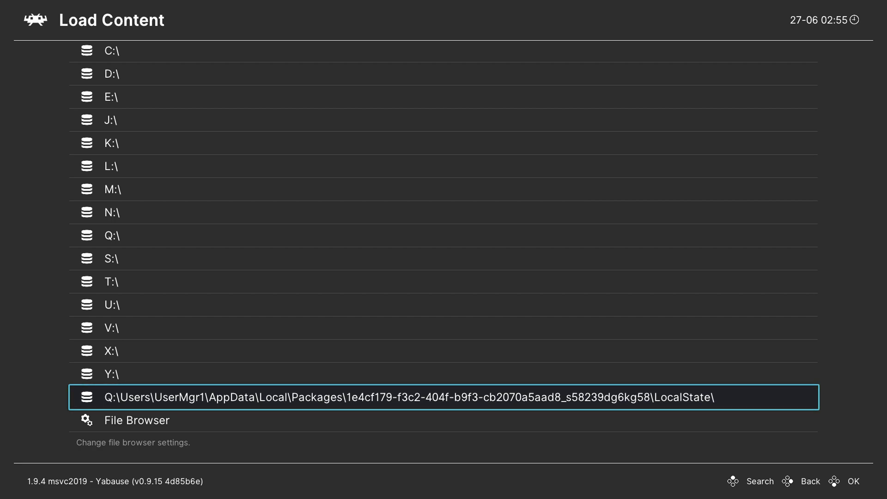
key("Return")
key("Return")
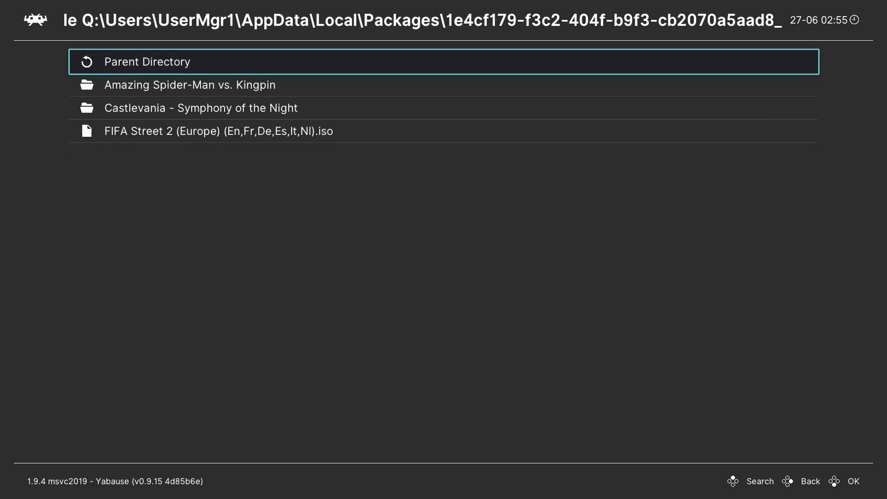
- Run Castlevania - Symphony of the Night.iso from its game folder with the current Sega - Saturn (Yabause) core
key("Down")
key("Down")
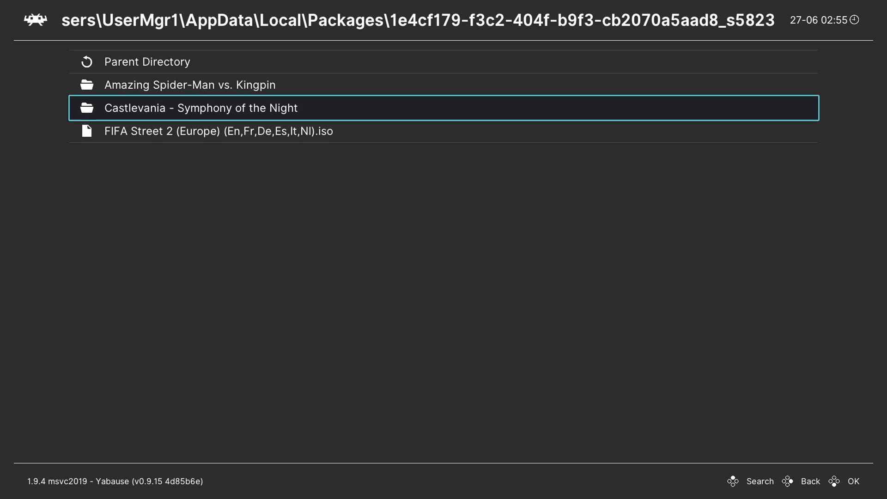
key("Return")
key("Down")
key("Down")
key("Down")
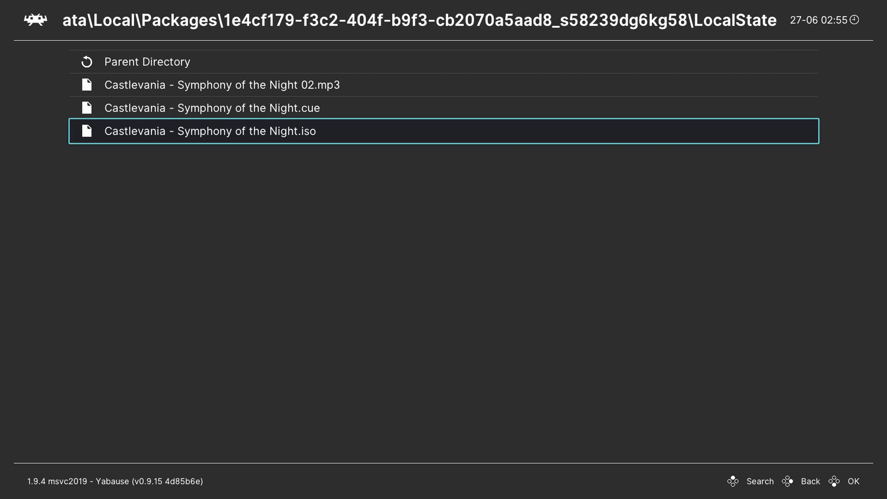
key("Return")
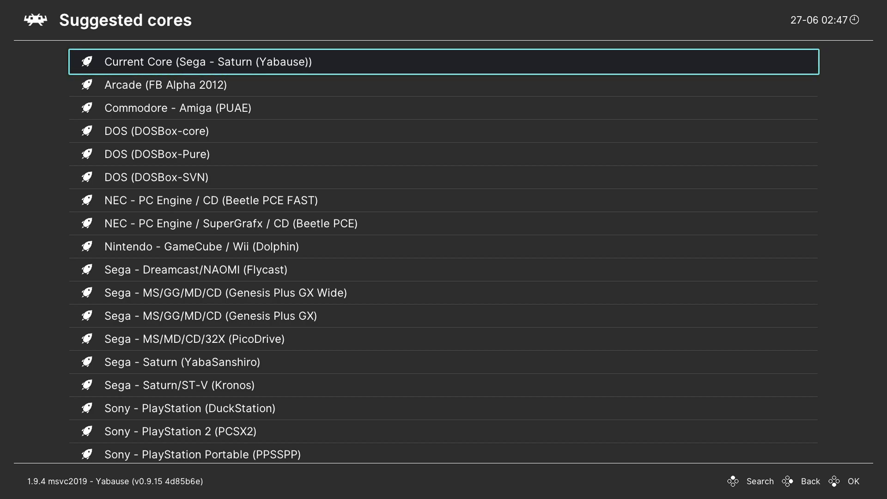
key("Return")
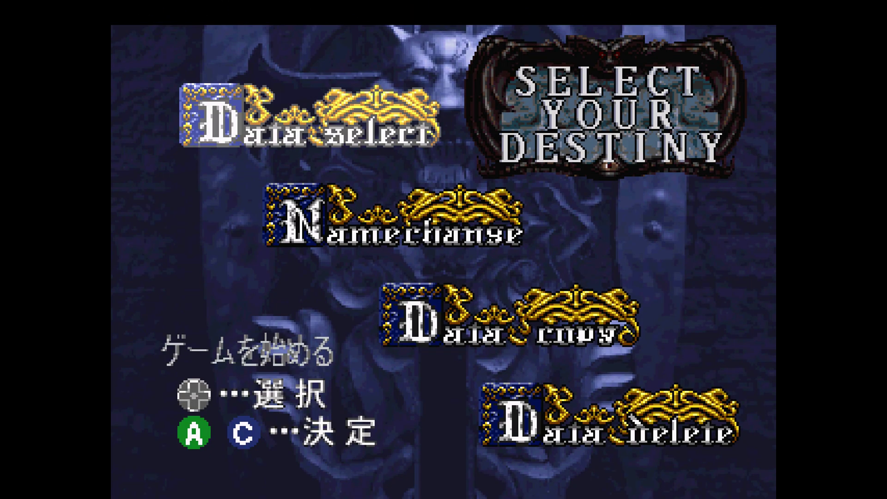
- Bring up the Quick Menu over the running game and open its core Options
key("F1")
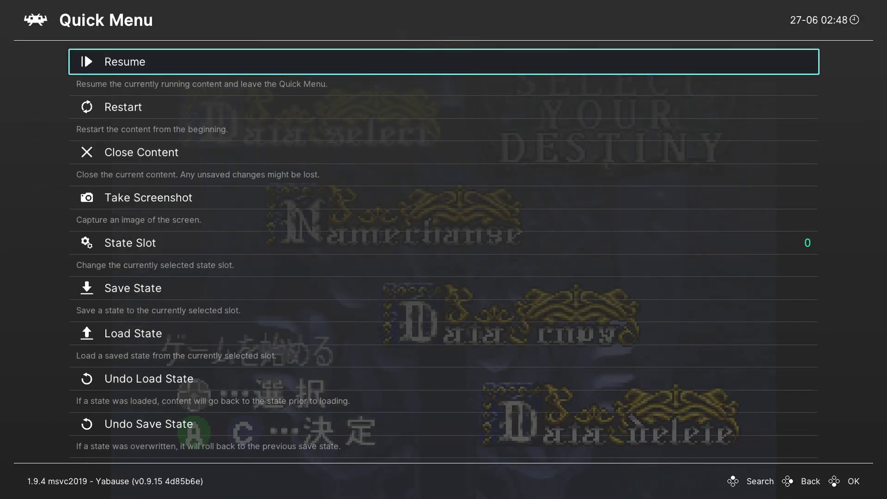
key("Down")
key("Down")
key("Down")
key("Down")
key("Down")
key("Down")
key("Down")
key("Down")
key("Down")
key("Down")
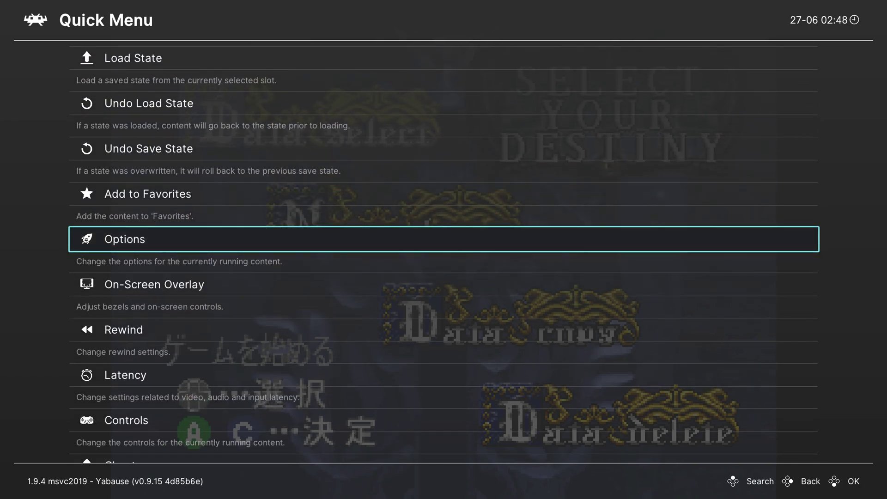
key("Return")
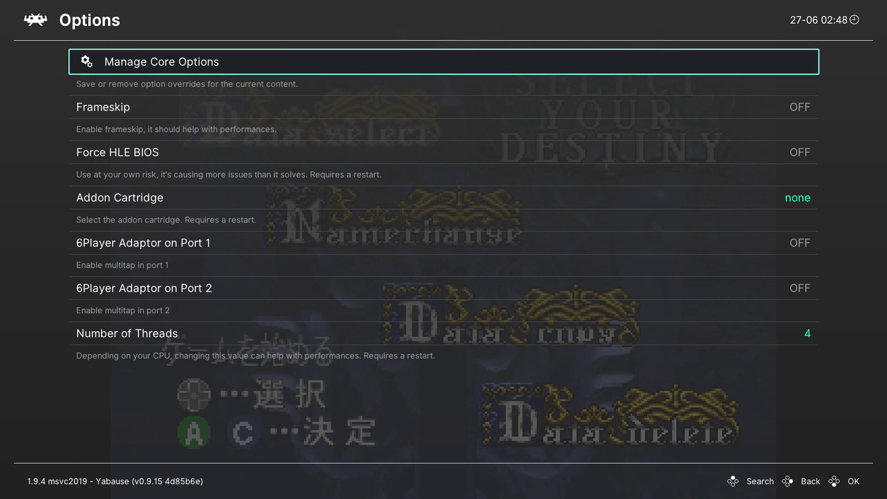
- Review the Frameskip and Force HLE BIOS core options and examine the choices offered for Addon Cartridge
key("Down")
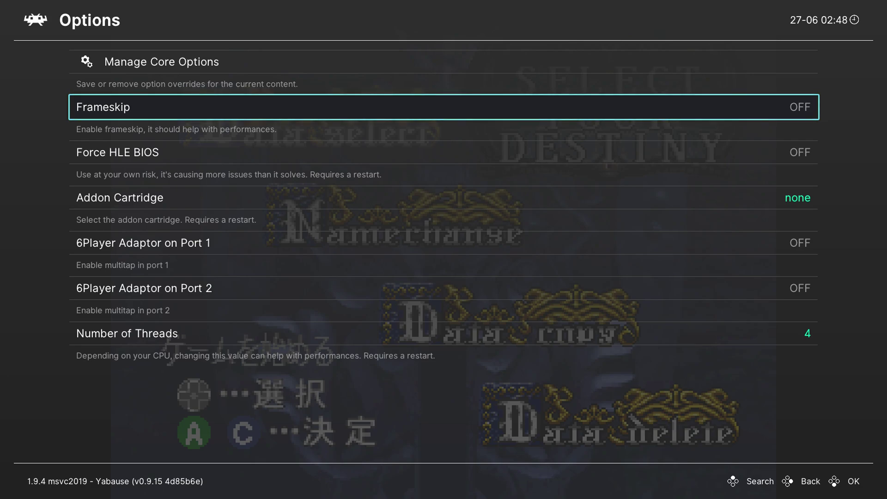
key("Down")
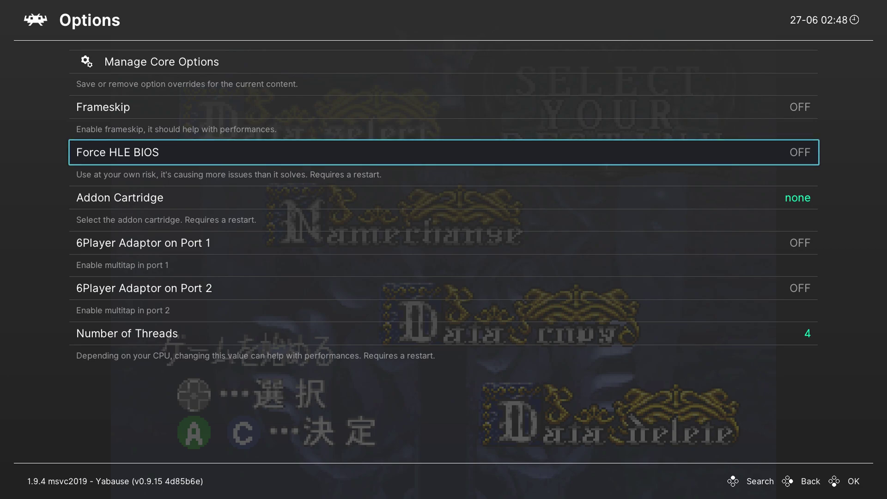
key("Down")
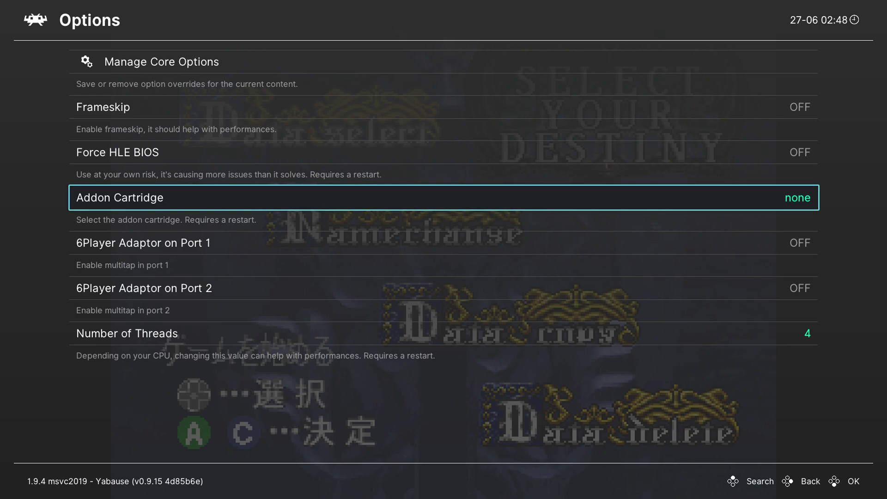
key("Return")
key("Down")
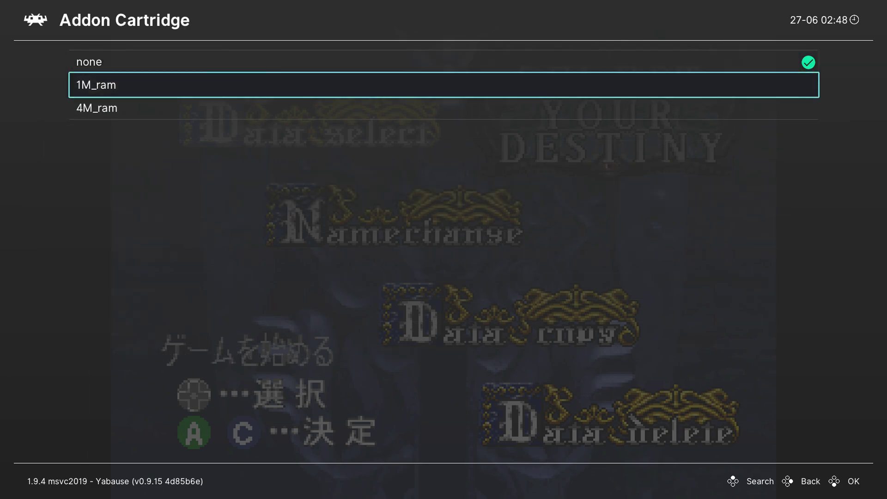
key("Down")
key("BackSpace")
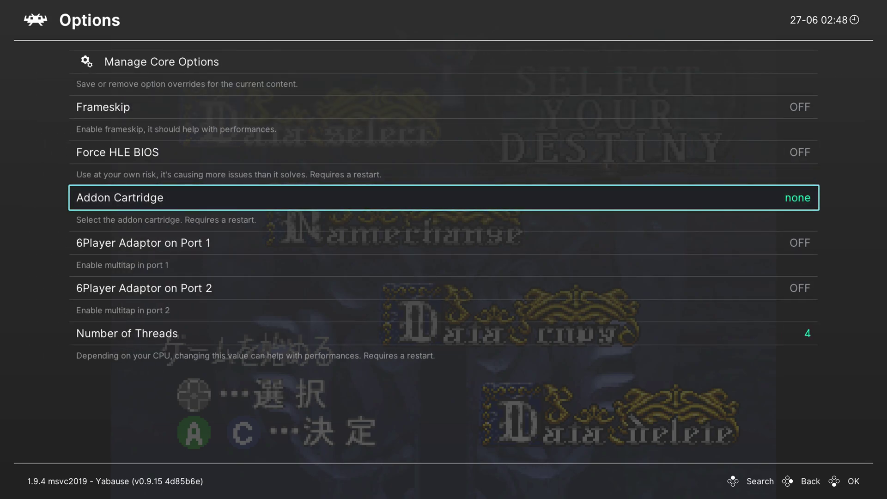
- Examine the choices for the Number of Threads core option and select 4
key("Down")
key("Down")
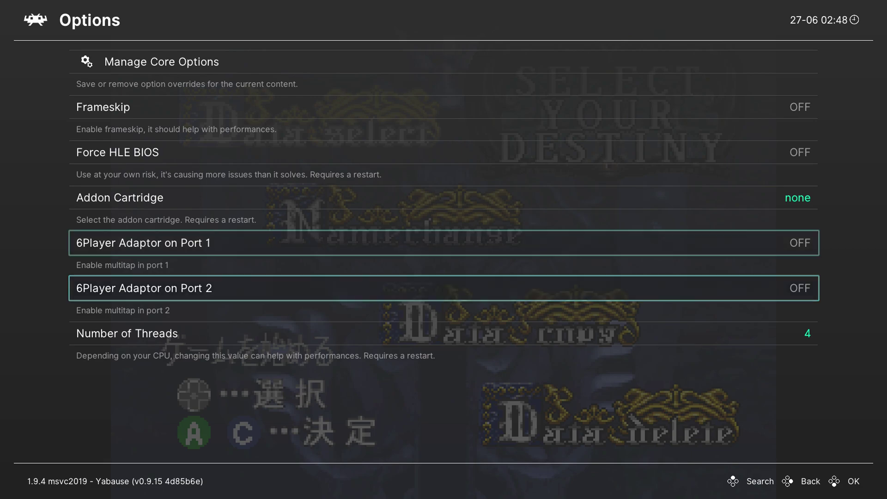
key("Down")
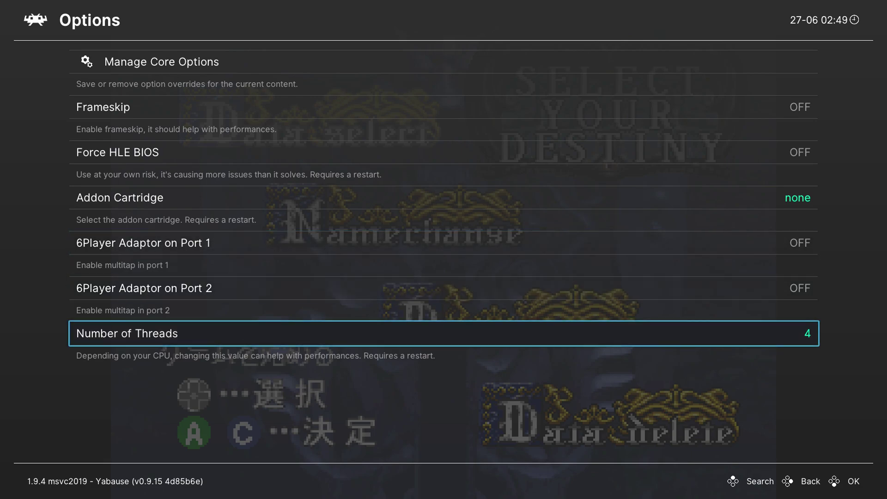
key("Return")
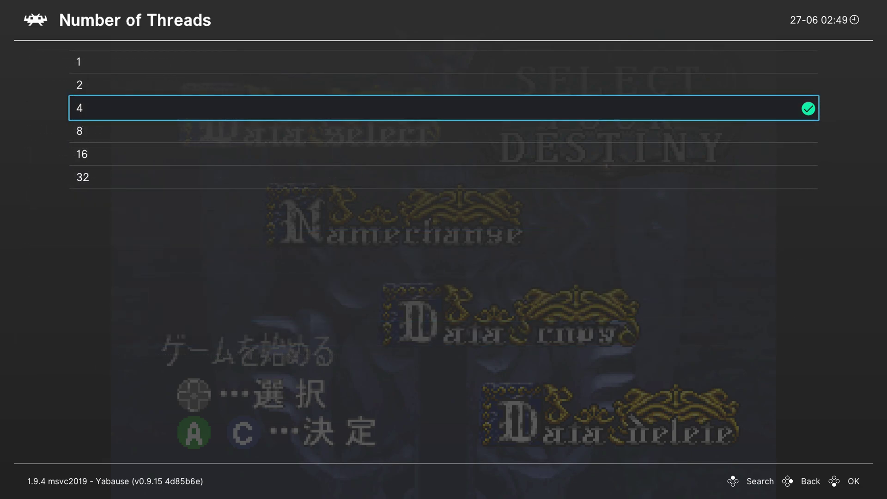
key("BackSpace")
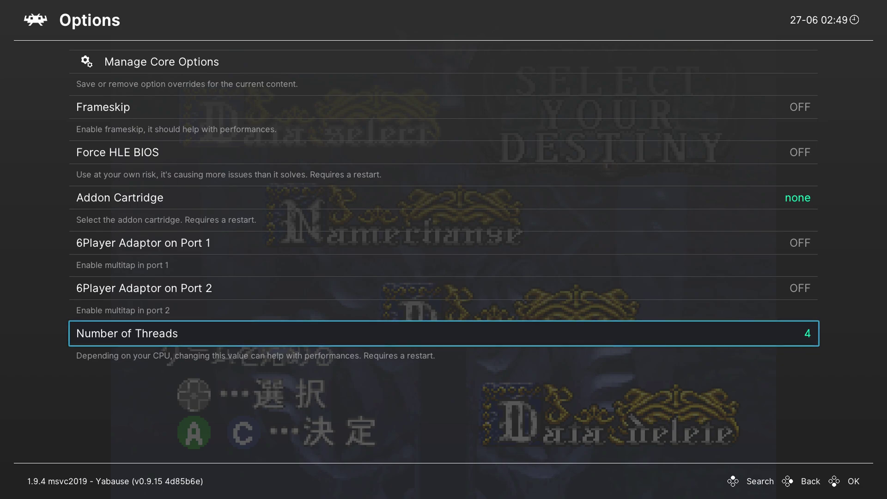
key("Return")
key("Down")
key("Down")
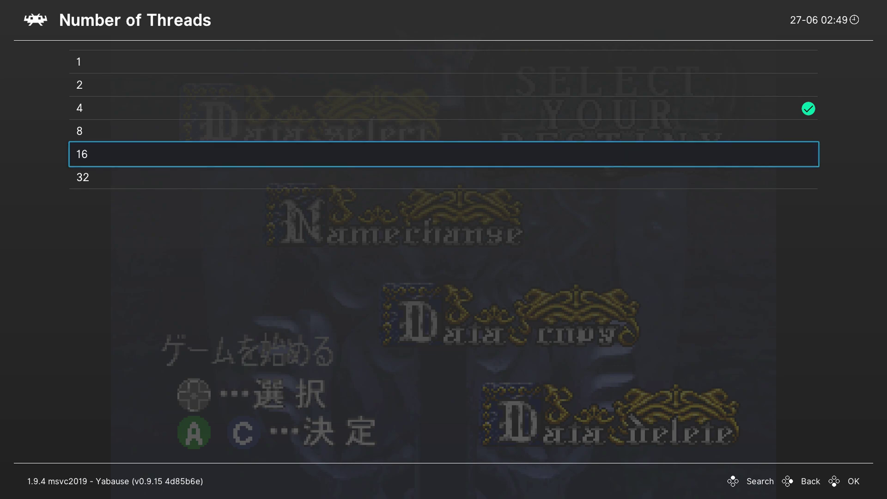
key("Up")
key("Up")
key("Return")
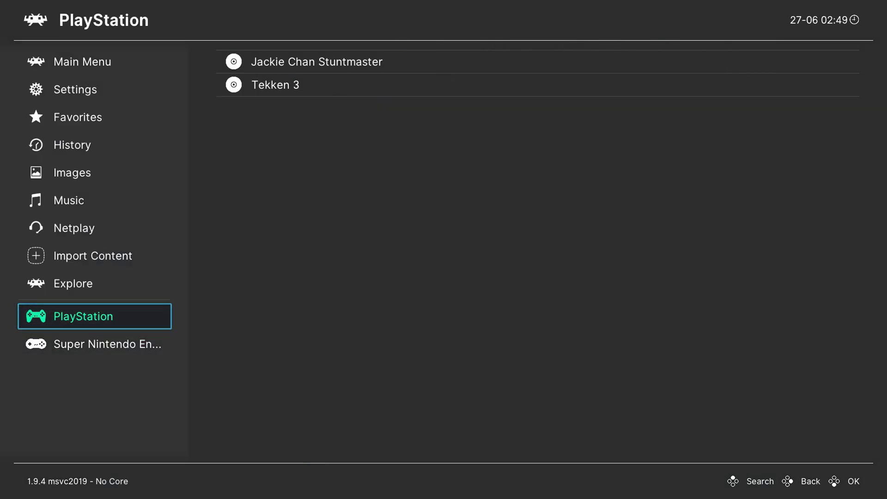
- Enter the list of games in the PlayStation playlist
key("Right")
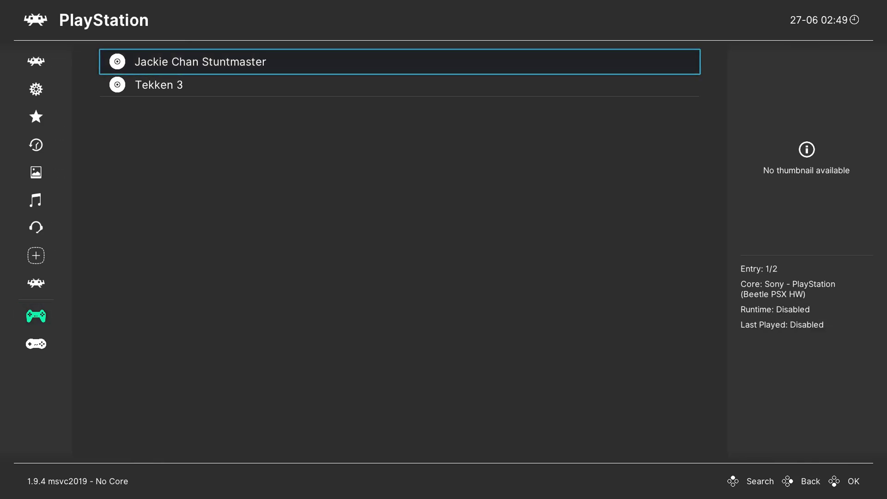